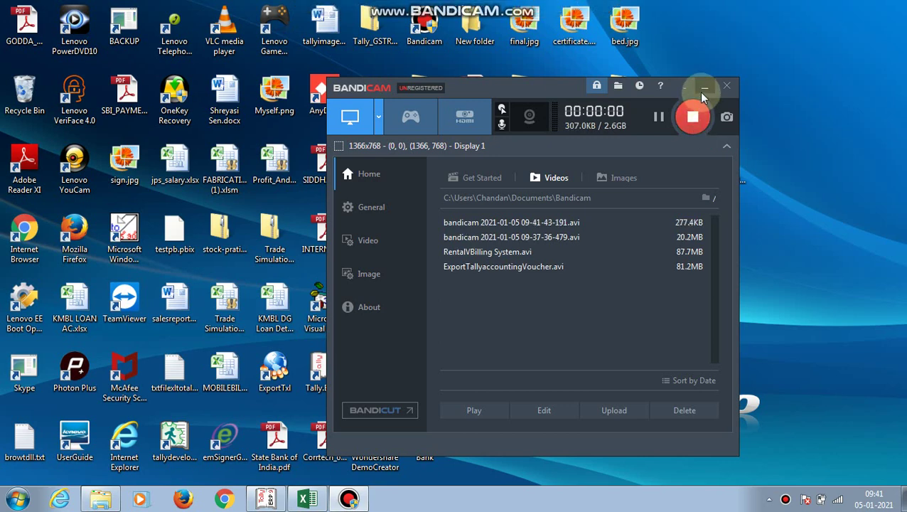
Switch to Tally.ERP 9 and return to the Gateway of Tally.
{"action": "left_click", "coordinate": [701, 92]}
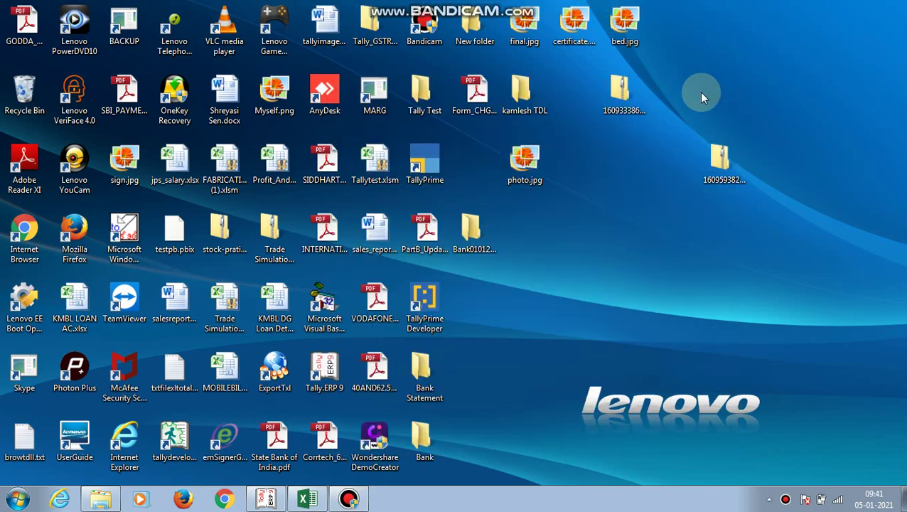
{"action": "left_click", "coordinate": [267, 501]}
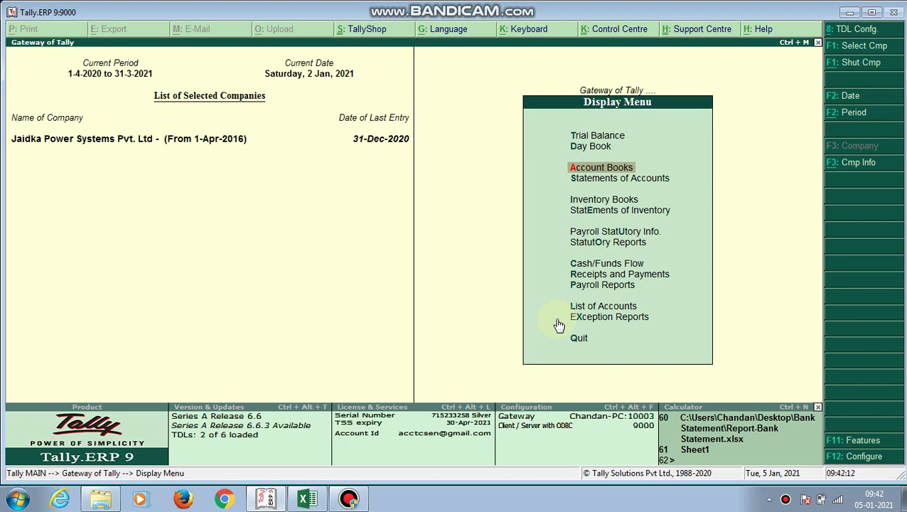
{"action": "key", "text": "Escape"}
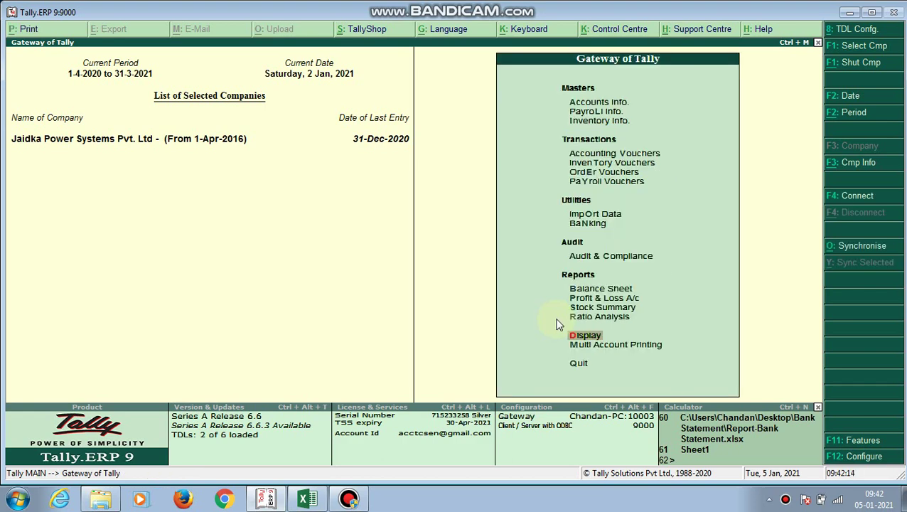
{"action": "key", "text": "Return"}
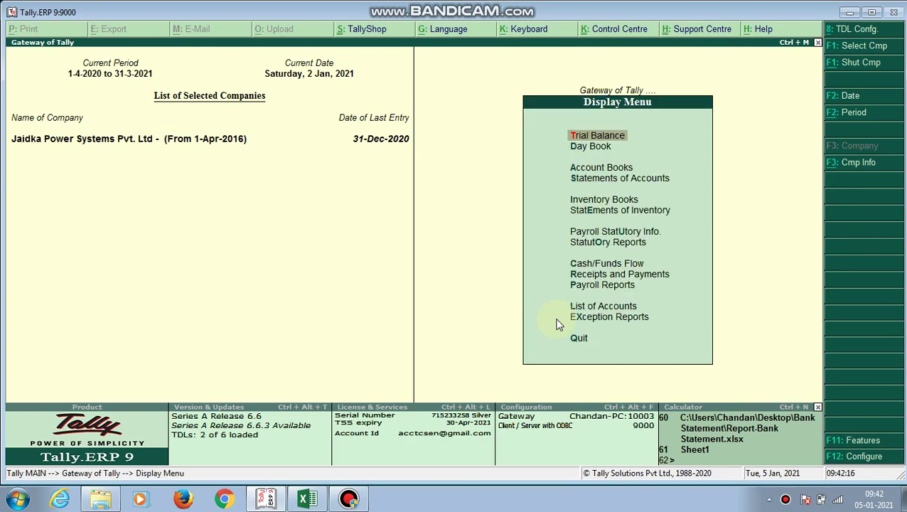
{"action": "key", "text": "Down"}
{"action": "key", "text": "Down"}
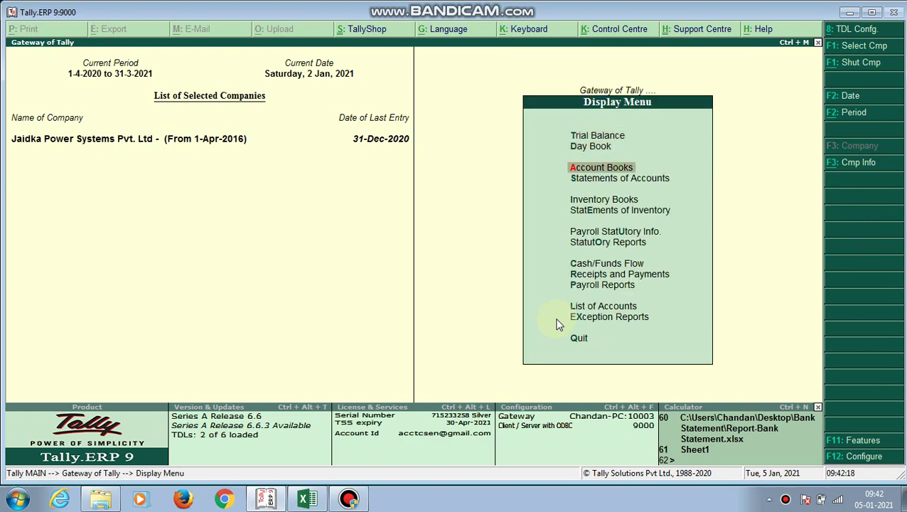
{"action": "key", "text": "Escape"}
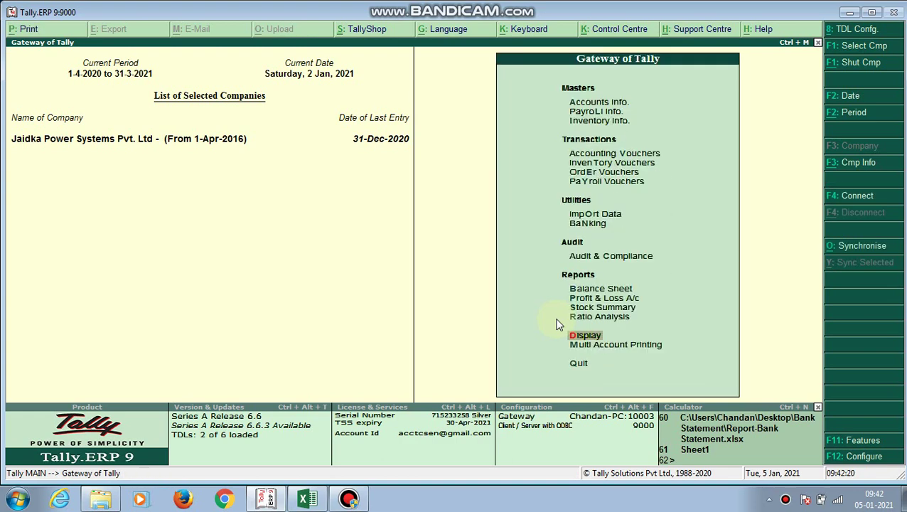
{"action": "left_click", "coordinate": [849, 13]}
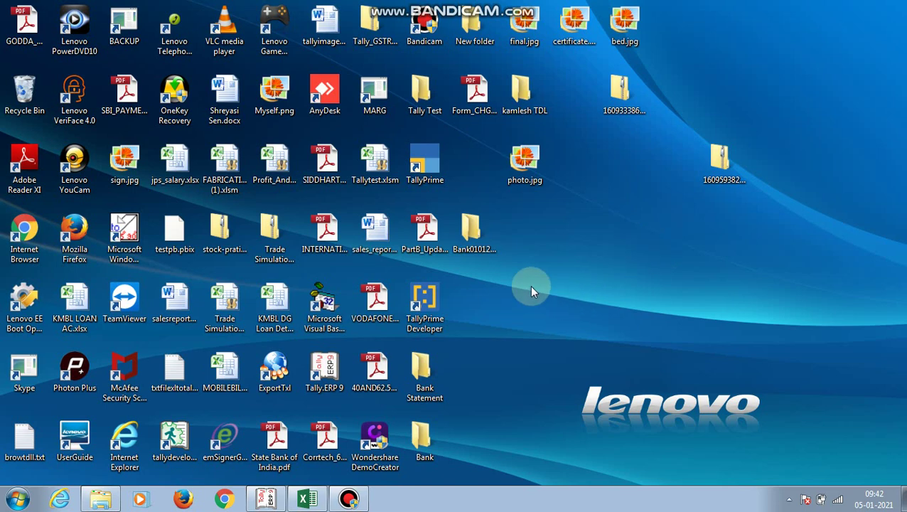
Switch back to Tally.ERP 9 and open Statement Import under the Banking utilities.
{"action": "left_click", "coordinate": [267, 500]}
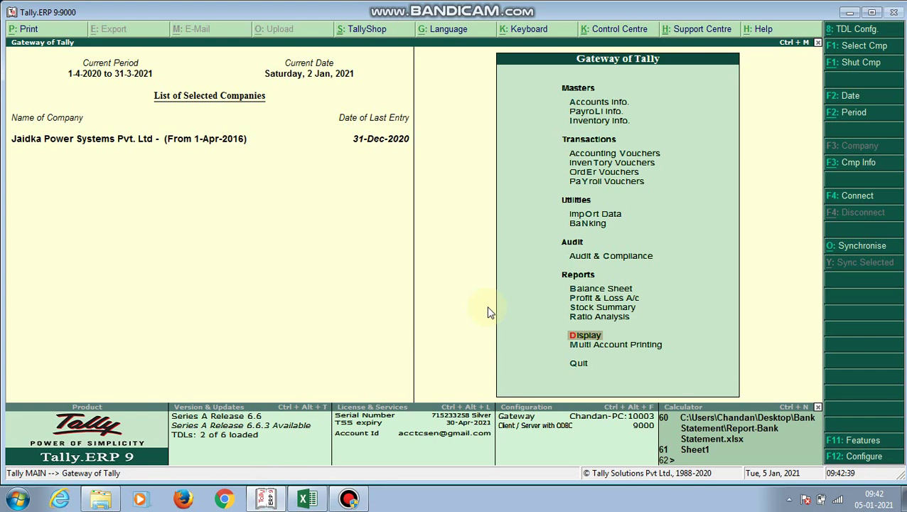
{"action": "key", "text": "Up"}
{"action": "key", "text": "Up"}
{"action": "key", "text": "Up"}
{"action": "key", "text": "Up"}
{"action": "key", "text": "Up"}
{"action": "key", "text": "Up"}
{"action": "key", "text": "Up"}
{"action": "key", "text": "Up"}
{"action": "key", "text": "Up"}
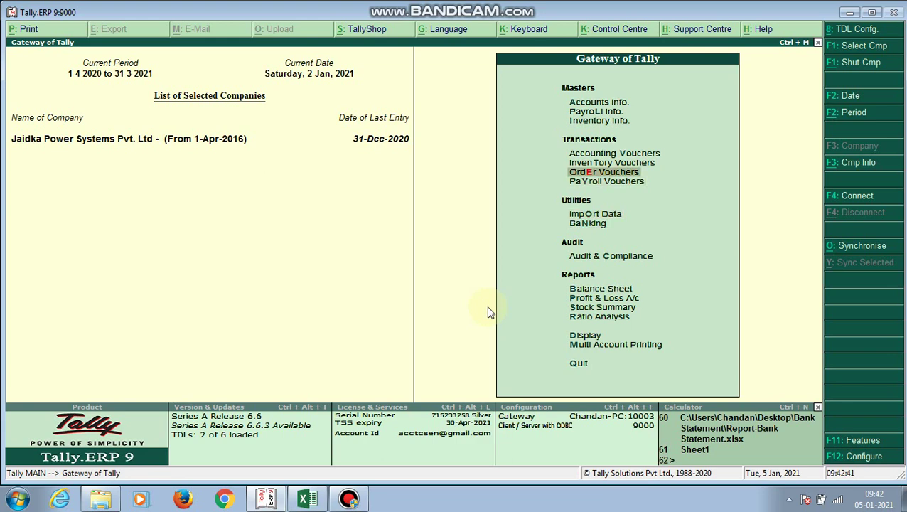
{"action": "key", "text": "Down"}
{"action": "key", "text": "Down"}
{"action": "key", "text": "Down"}
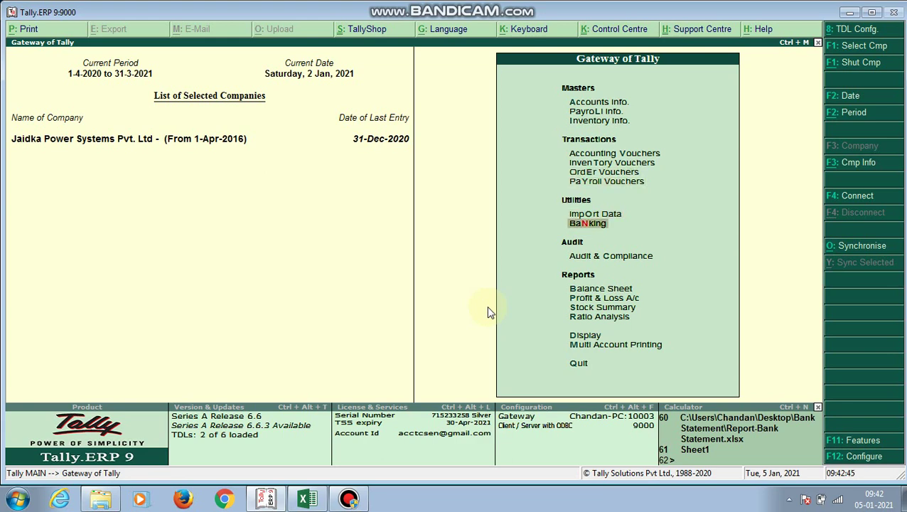
{"action": "key", "text": "Return"}
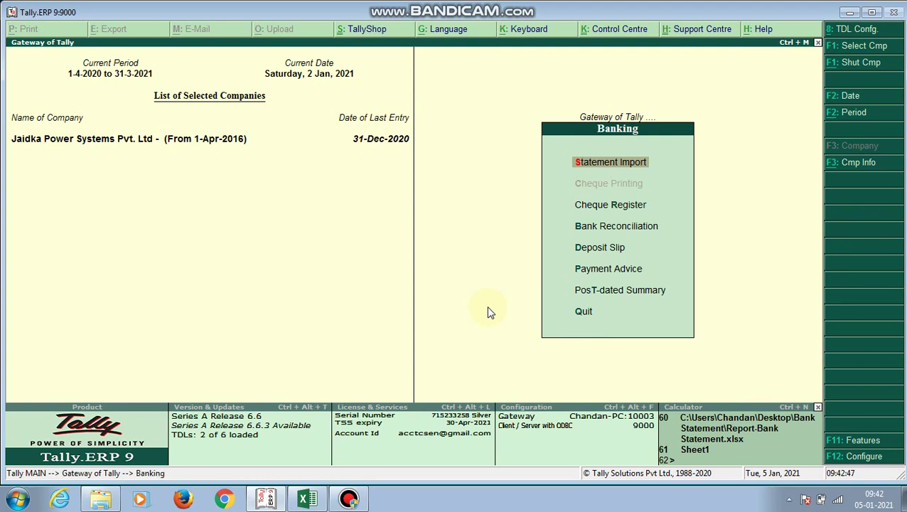
{"action": "key", "text": "Return"}
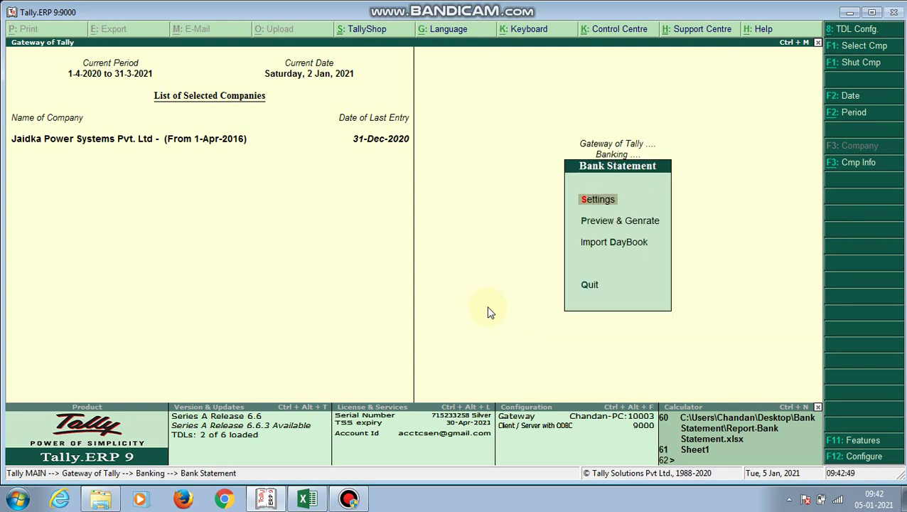
Open the Bank Statement Settings for the statement import.
{"action": "key", "text": "Down"}
{"action": "key", "text": "Down"}
{"action": "key", "text": "Up"}
{"action": "key", "text": "Up"}
{"action": "key", "text": "Return"}
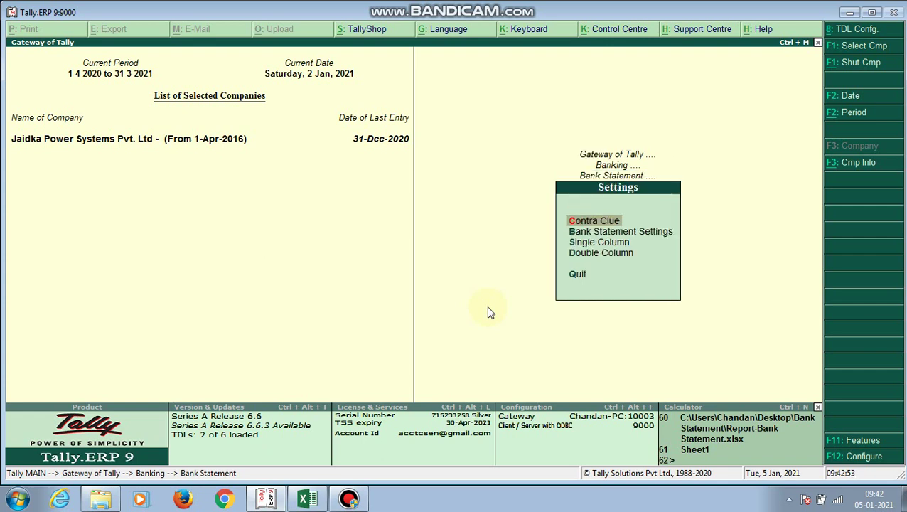
{"action": "key", "text": "Down"}
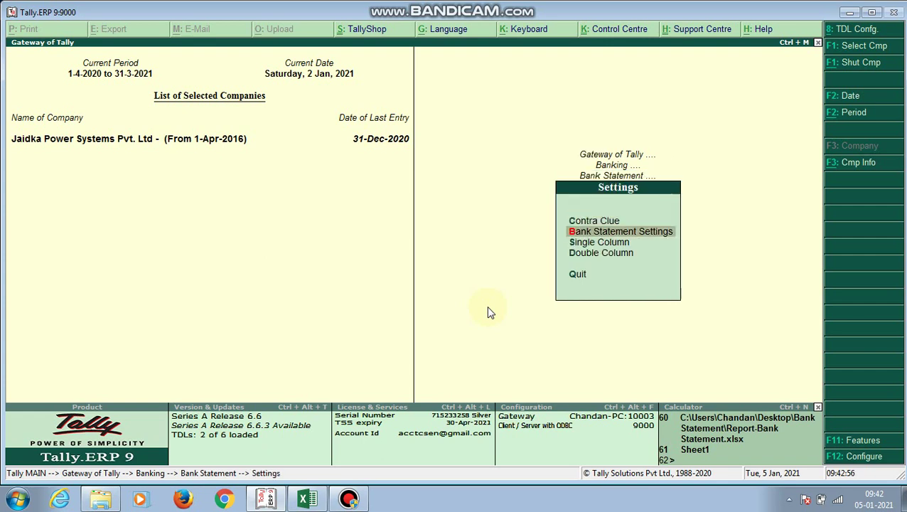
{"action": "key", "text": "Return"}
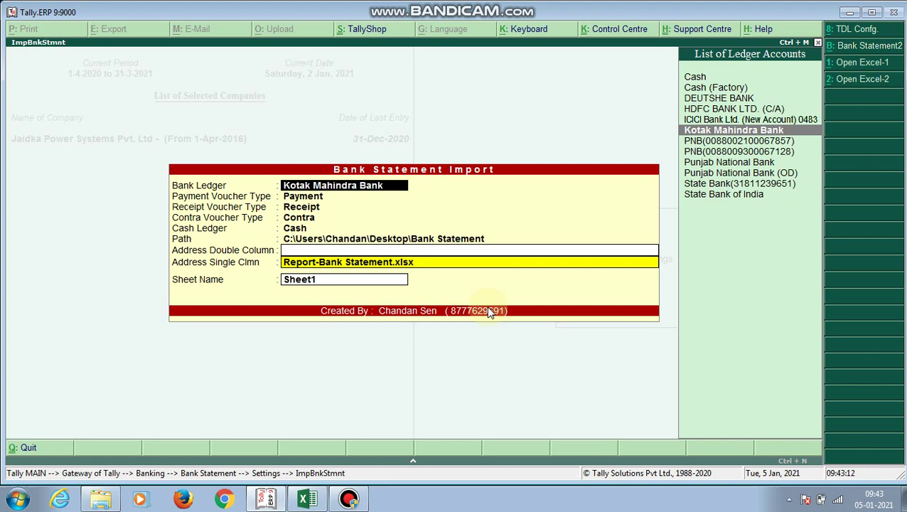
Accept Kotak Mahindra Bank as bank ledger, the Payment, Receipt and Contra voucher types, and Cash as cash ledger.
{"action": "key", "text": "Return"}
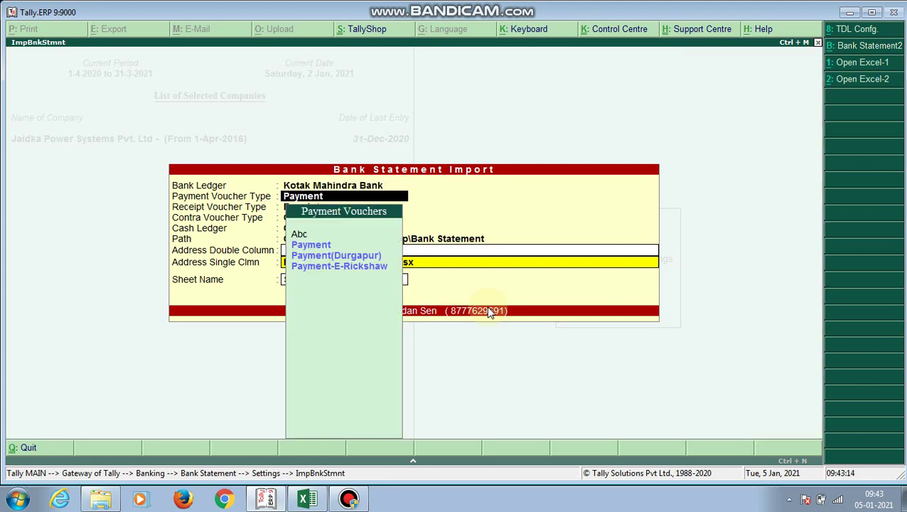
{"action": "key", "text": "Return"}
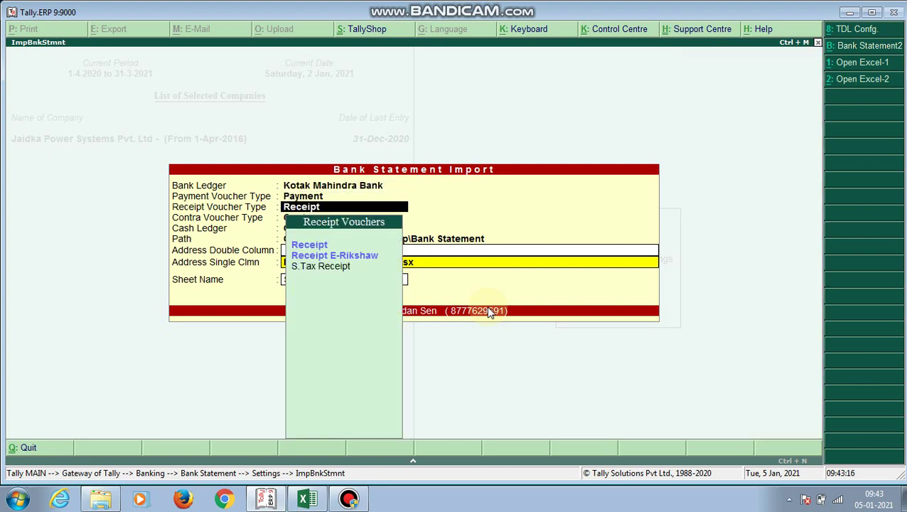
{"action": "key", "text": "Return"}
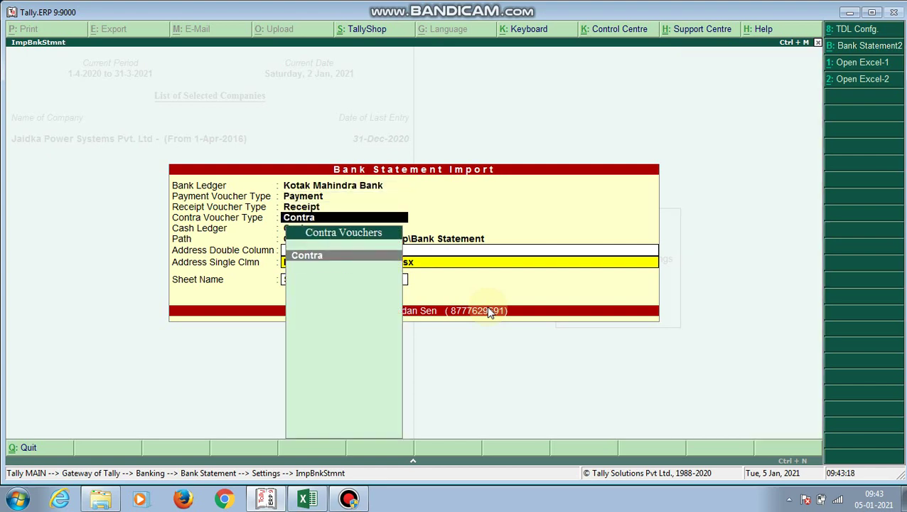
{"action": "key", "text": "Return"}
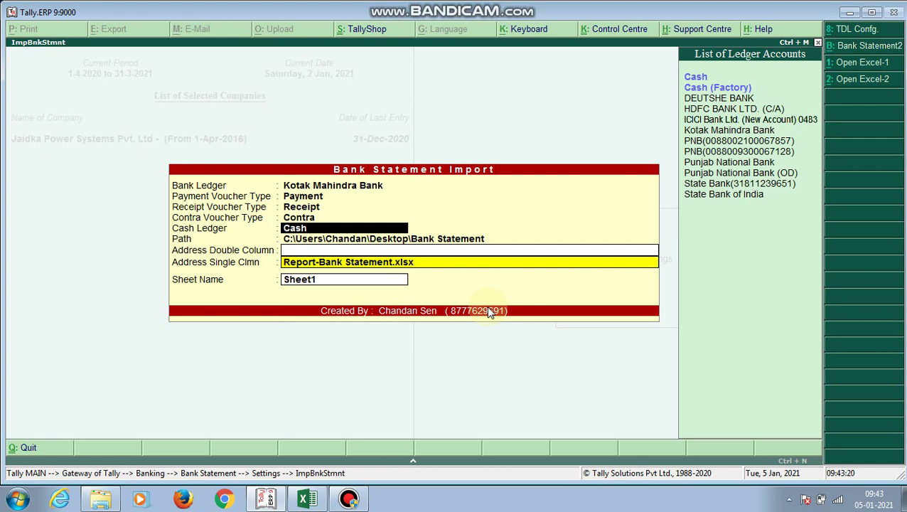
{"action": "key", "text": "Return"}
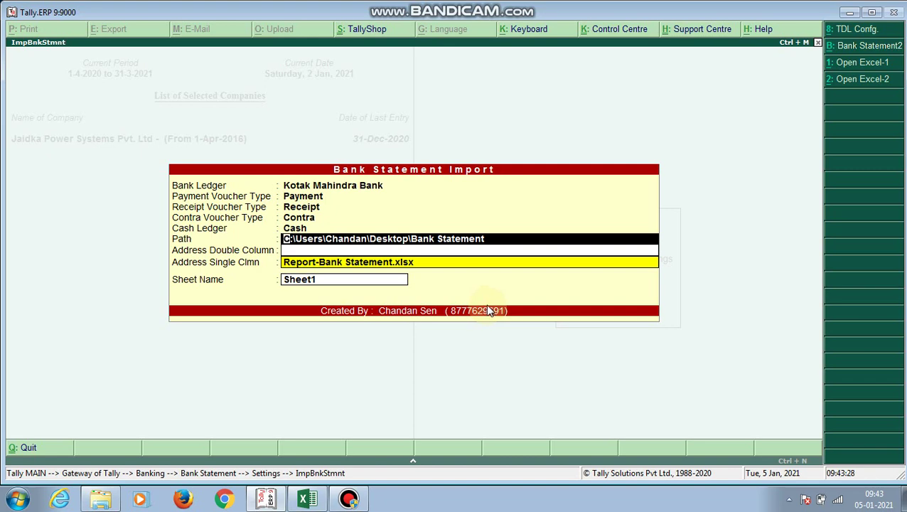
Check the desktop's Bank Statement folder in Windows Explorer and accept it as the import path.
{"action": "mouse_move", "coordinate": [100, 502]}
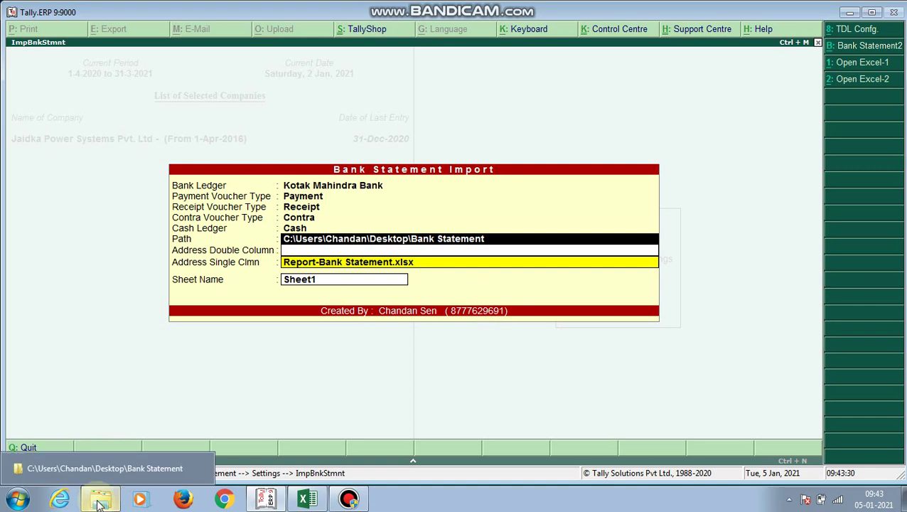
{"action": "left_click", "coordinate": [136, 477]}
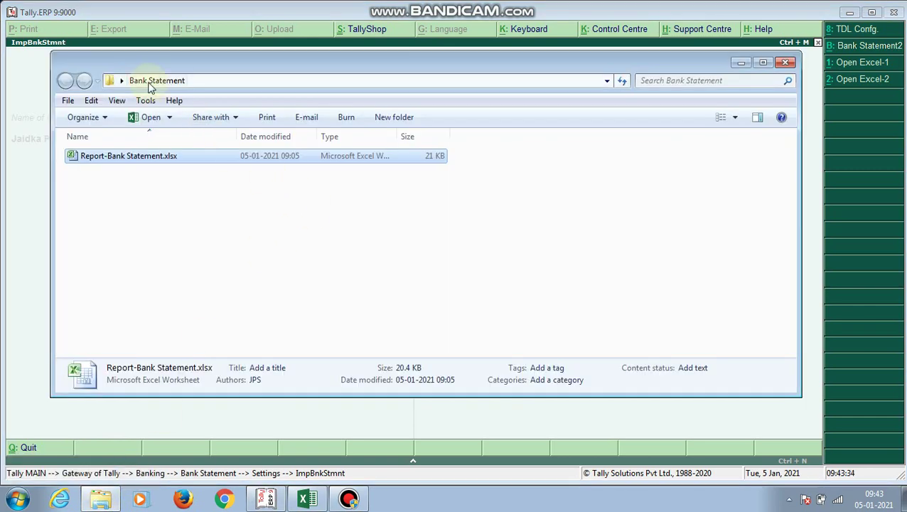
{"action": "left_click", "coordinate": [739, 65]}
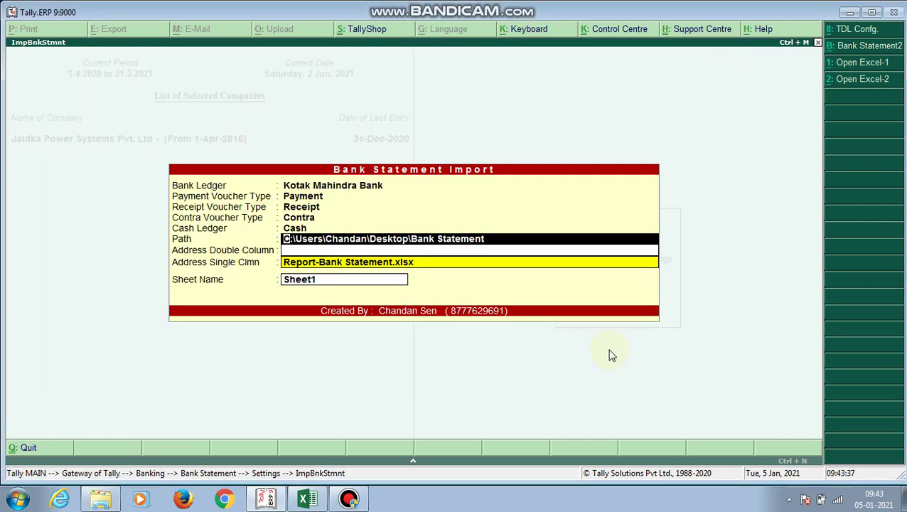
{"action": "key", "text": "Return"}
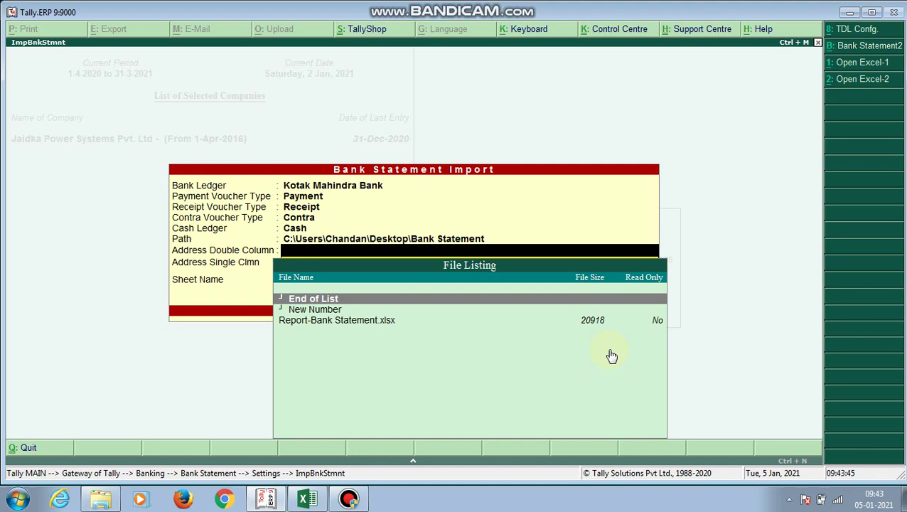
Set the double-column file to End of List, the single-column file to Report-Bank Statement.xlsx and the sheet to Sheet1, and accept the settings.
{"action": "key", "text": "Down"}
{"action": "key", "text": "Down"}
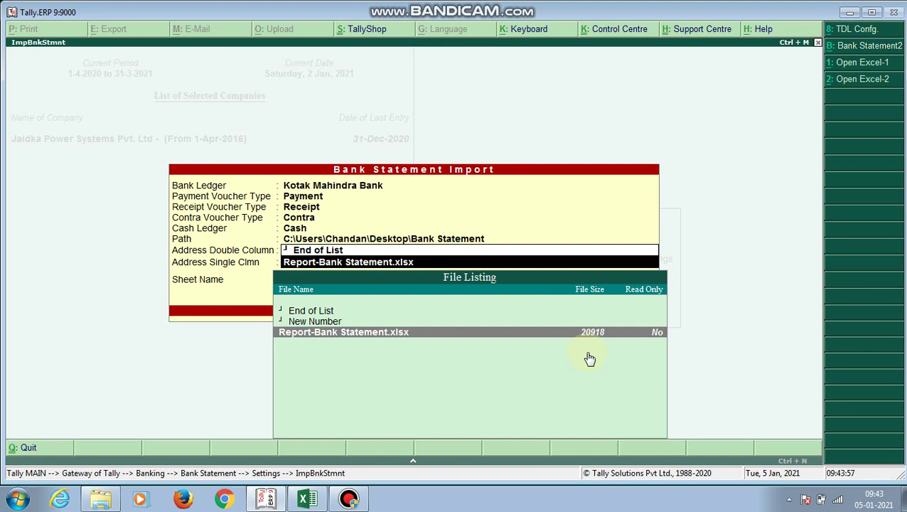
{"action": "key", "text": "Return"}
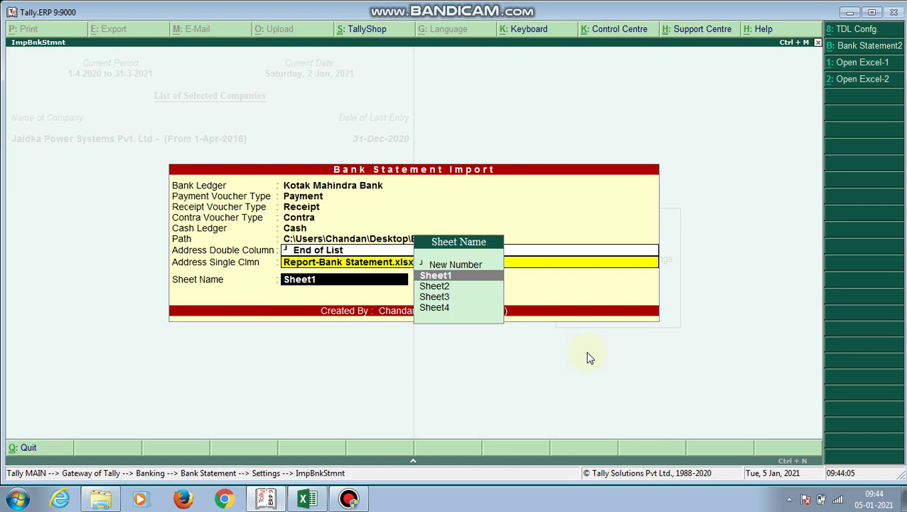
{"action": "key", "text": "Return"}
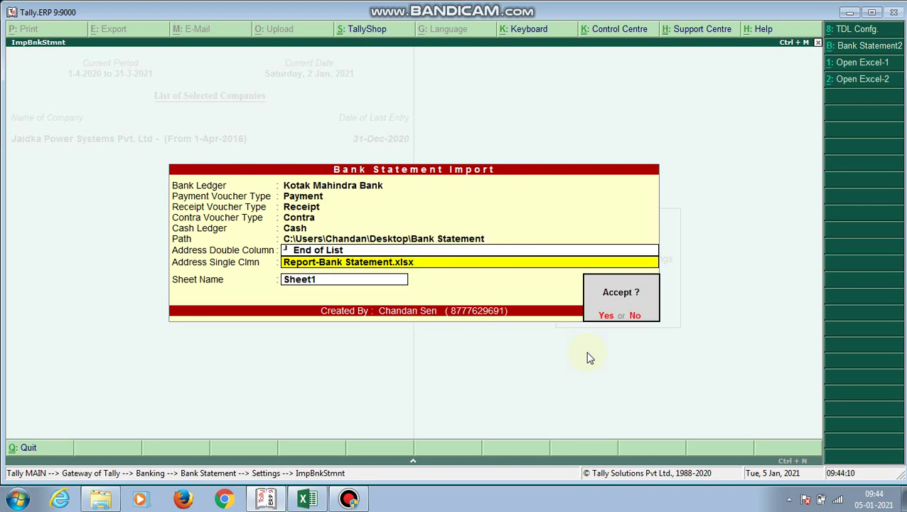
{"action": "key", "text": "Return"}
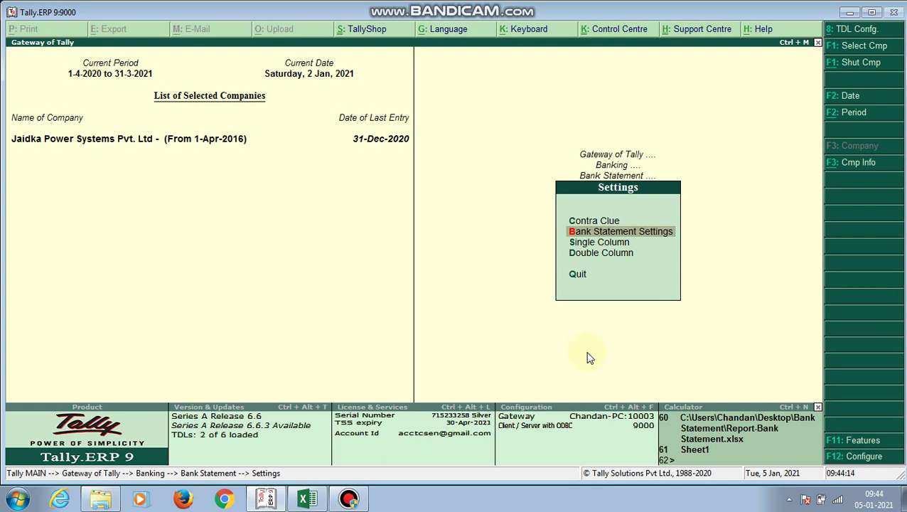
Open the Single Column import configuration of the bank statement settings.
{"action": "key", "text": "Down"}
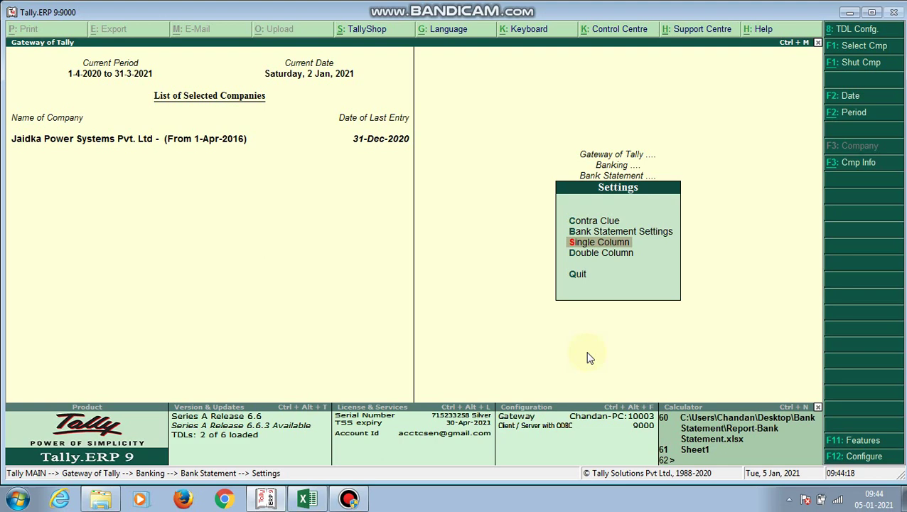
{"action": "key", "text": "Return"}
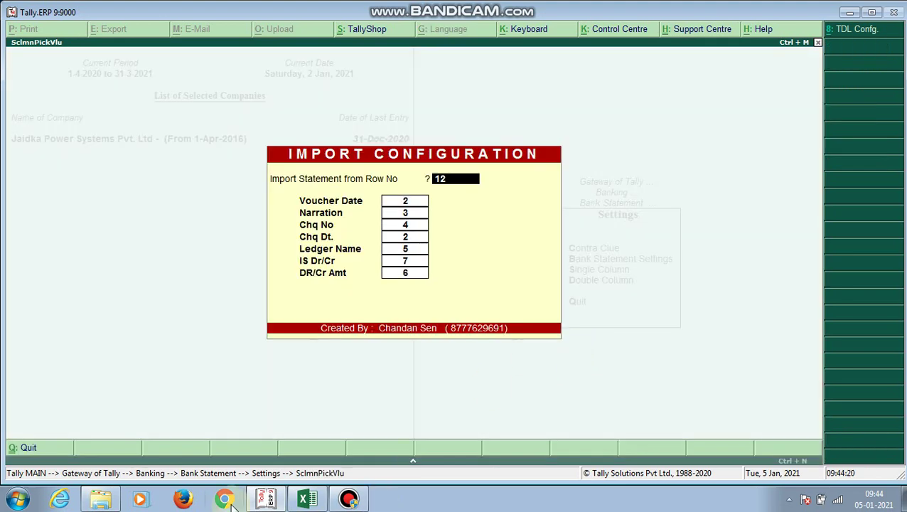
{"action": "mouse_move", "coordinate": [320, 503]}
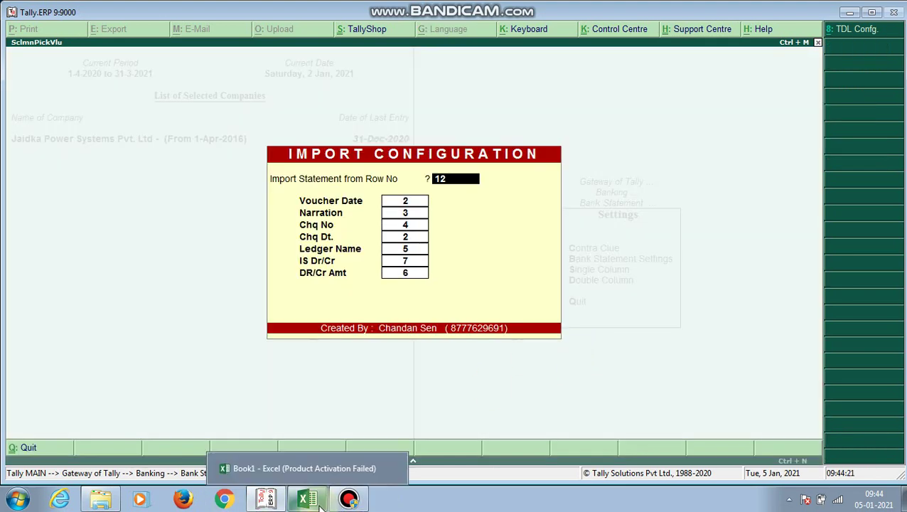
{"action": "left_click", "coordinate": [313, 465]}
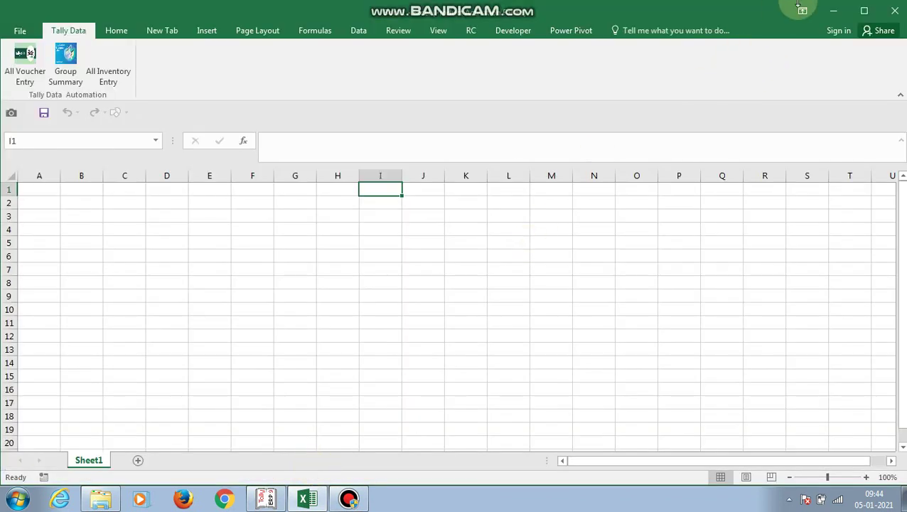
{"action": "left_click", "coordinate": [835, 11]}
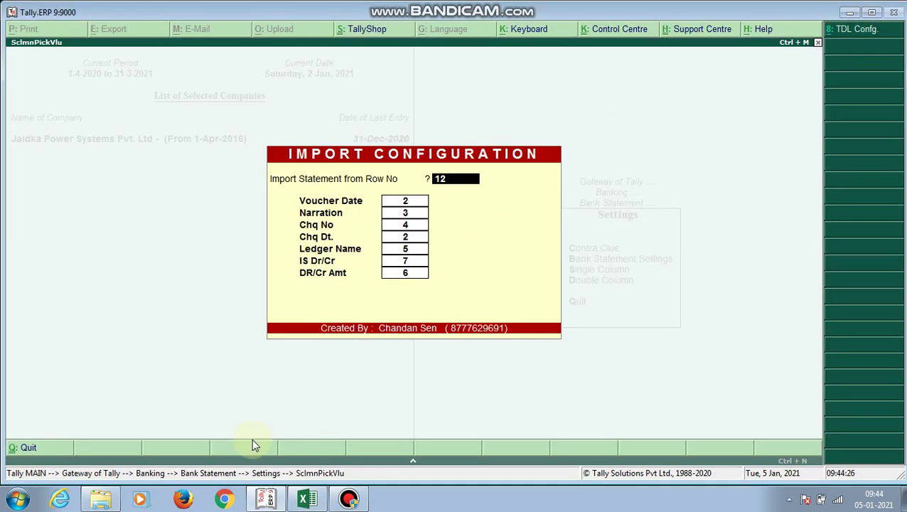
Open Report-Bank Statement.xlsx from the Bank Statement folder in Excel.
{"action": "left_click", "coordinate": [109, 503]}
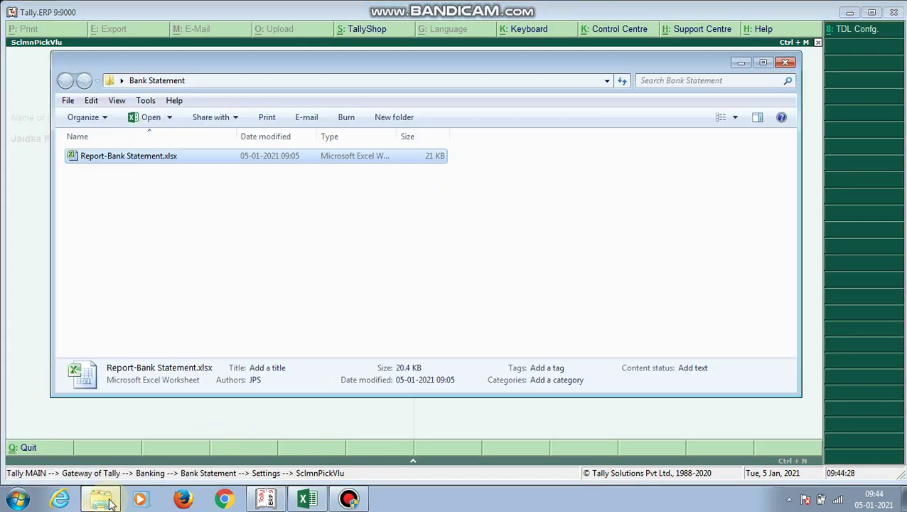
{"action": "left_click", "coordinate": [370, 157]}
{"action": "double_click", "coordinate": [369, 157]}
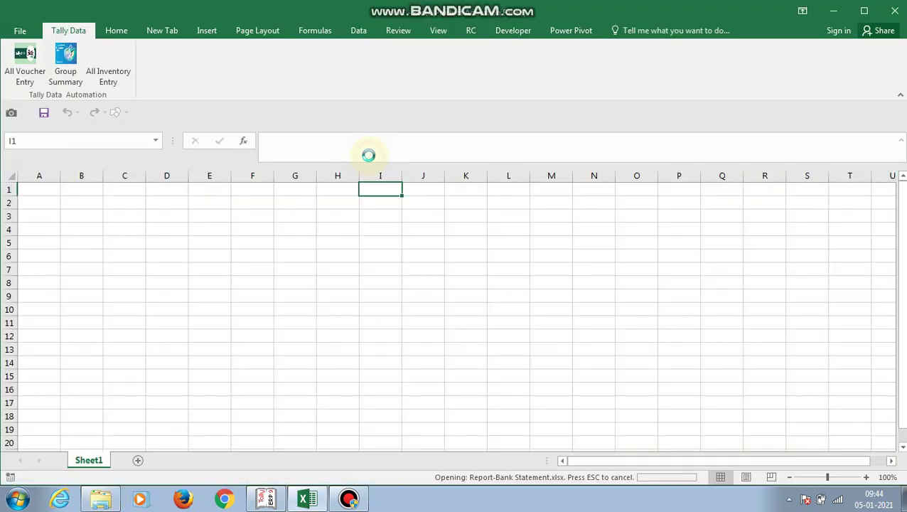
Examine the bank statement's numbered column headings and transaction rows to find the row where the entries start.
{"action": "left_click", "coordinate": [307, 299]}
{"action": "key", "text": "Up"}
{"action": "key", "text": "Up"}
{"action": "key", "text": "Up"}
{"action": "key", "text": "Up"}
{"action": "key", "text": "Up"}
{"action": "key", "text": "Up"}
{"action": "key", "text": "Up"}
{"action": "key", "text": "Up"}
{"action": "key", "text": "Up"}
{"action": "key", "text": "Up"}
{"action": "key", "text": "Up"}
{"action": "key", "text": "Up"}
{"action": "key", "text": "Up"}
{"action": "key", "text": "Up"}
{"action": "key", "text": "Up"}
{"action": "key", "text": "Up"}
{"action": "key", "text": "Up"}
{"action": "key", "text": "Up"}
{"action": "key", "text": "Up"}
{"action": "key", "text": "Up"}
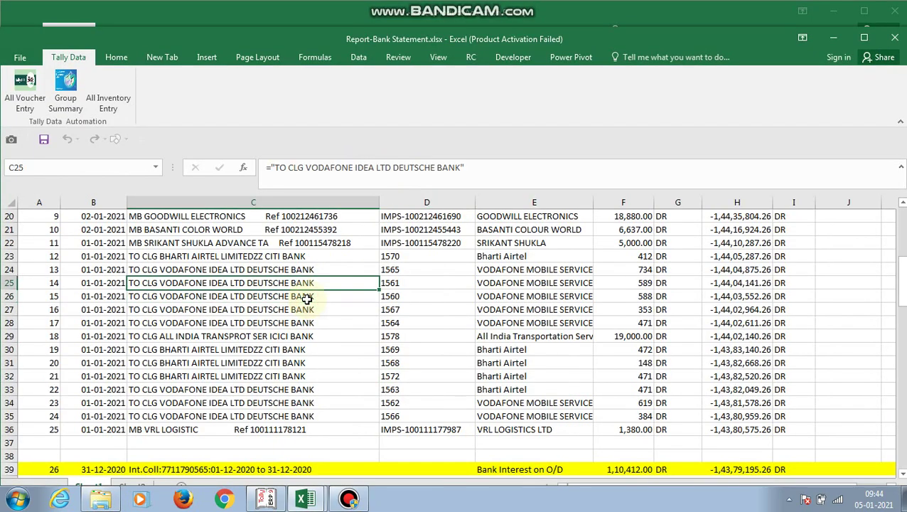
{"action": "key", "text": "Down"}
{"action": "key", "text": "Down"}
{"action": "key", "text": "Down"}
{"action": "key", "text": "Down"}
{"action": "key", "text": "Down"}
{"action": "key", "text": "Down"}
{"action": "key", "text": "Down"}
{"action": "key", "text": "Down"}
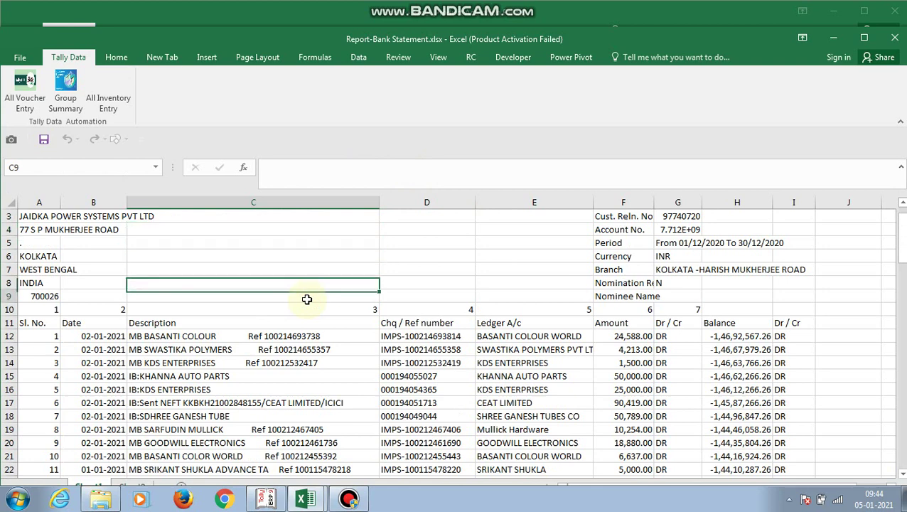
{"action": "key", "text": "Left"}
{"action": "key", "text": "Left"}
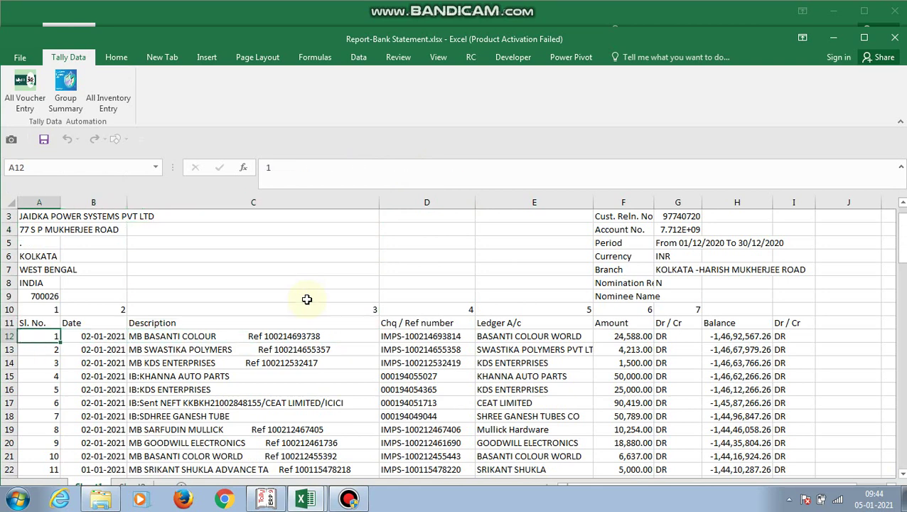
{"action": "key", "text": "Down"}
{"action": "key", "text": "Down"}
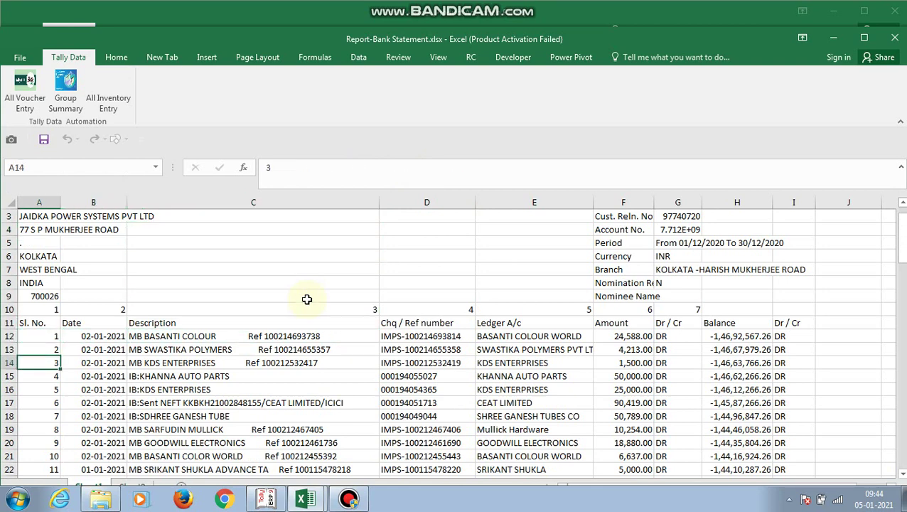
{"action": "key", "text": "Up"}
{"action": "key", "text": "Up"}
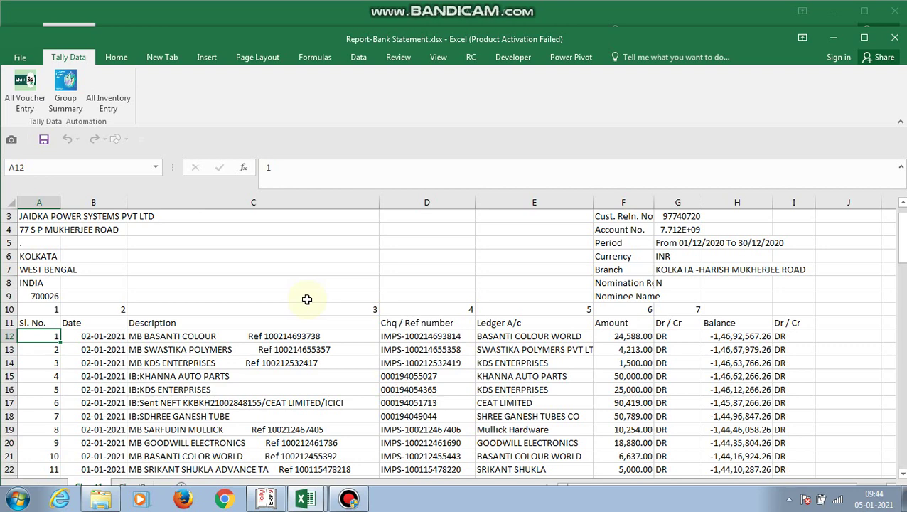
{"action": "key", "text": "Right"}
{"action": "key", "text": "alt+Tab"}
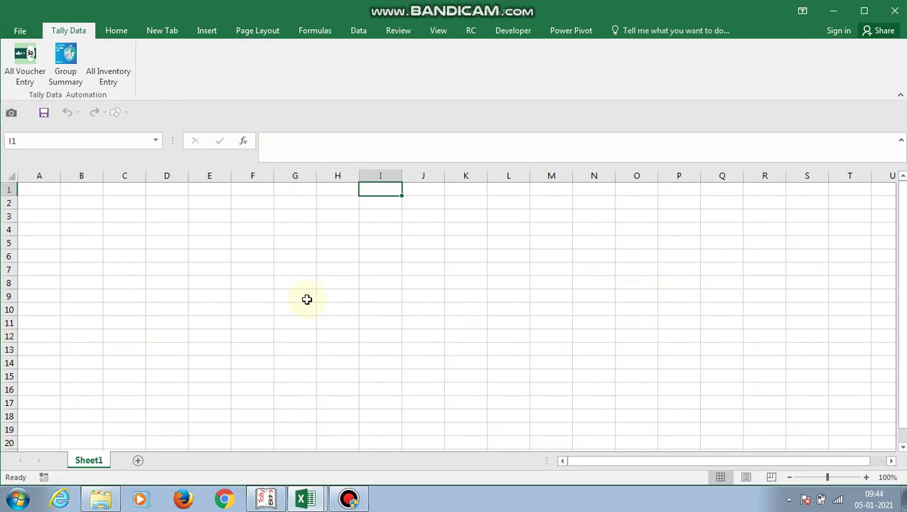
Switch to Tally.ERP 9 and accept row 12 as the import start row and column 2 for Voucher Date.
{"action": "left_click", "coordinate": [268, 501]}
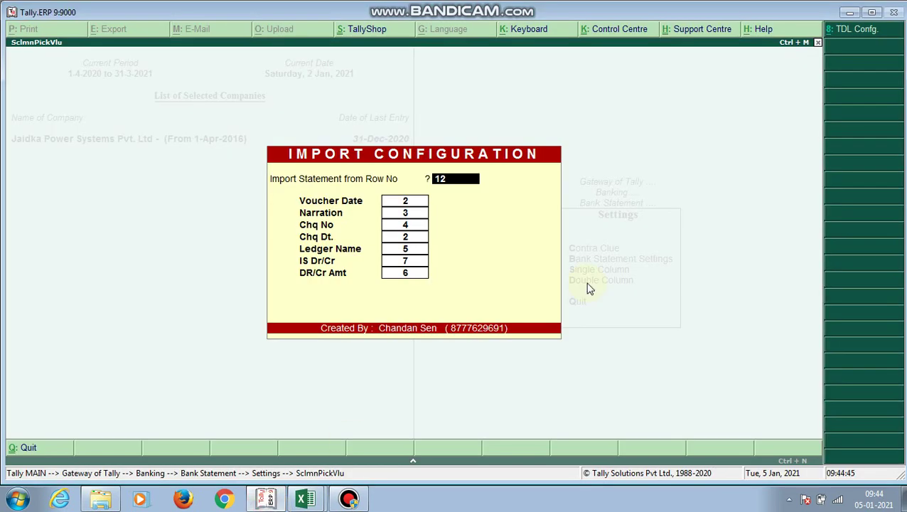
{"action": "key", "text": "Return"}
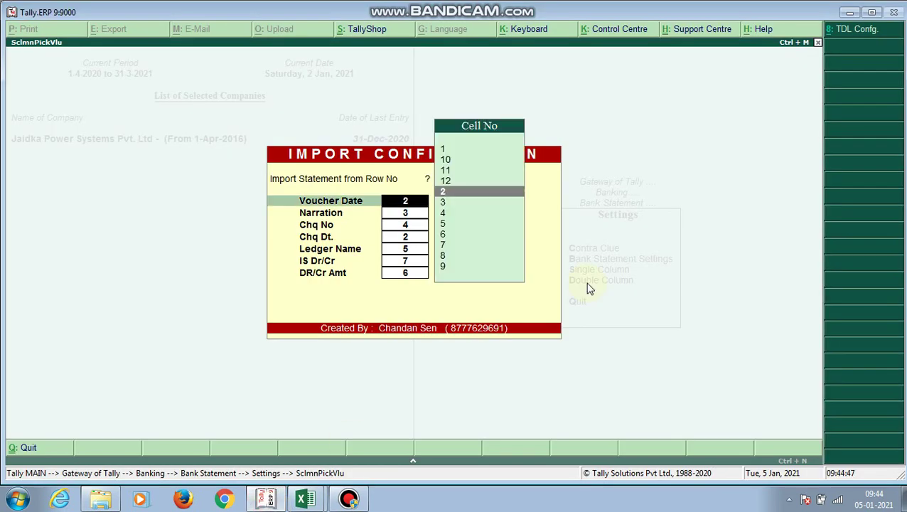
{"action": "key", "text": "Return"}
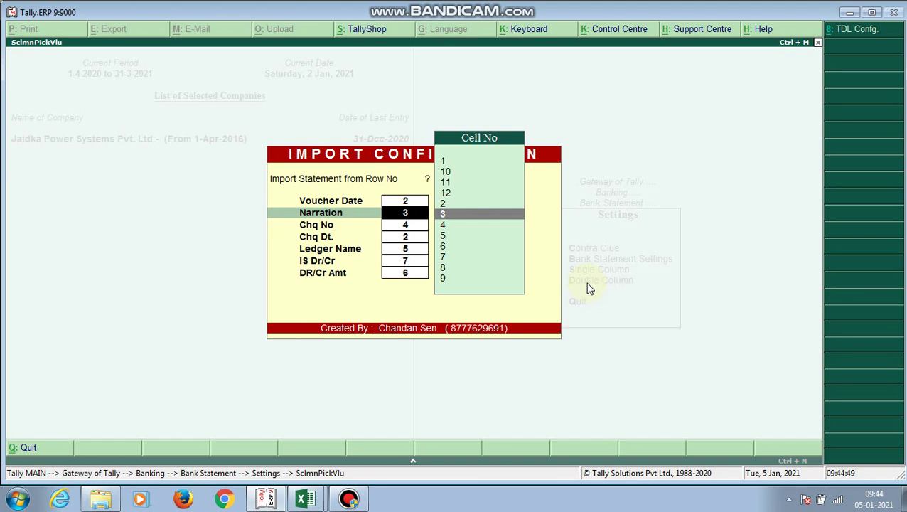
Check the column numbers in the Excel statement and accept 3 for Narration, 4 for Chq No and 2 for Chq Dt. in Tally.
{"action": "left_click", "coordinate": [307, 498]}
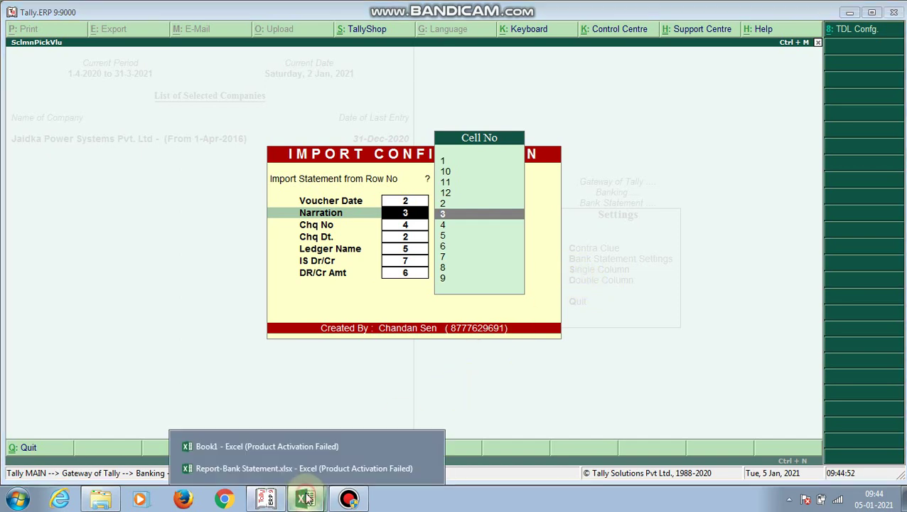
{"action": "left_click", "coordinate": [334, 467]}
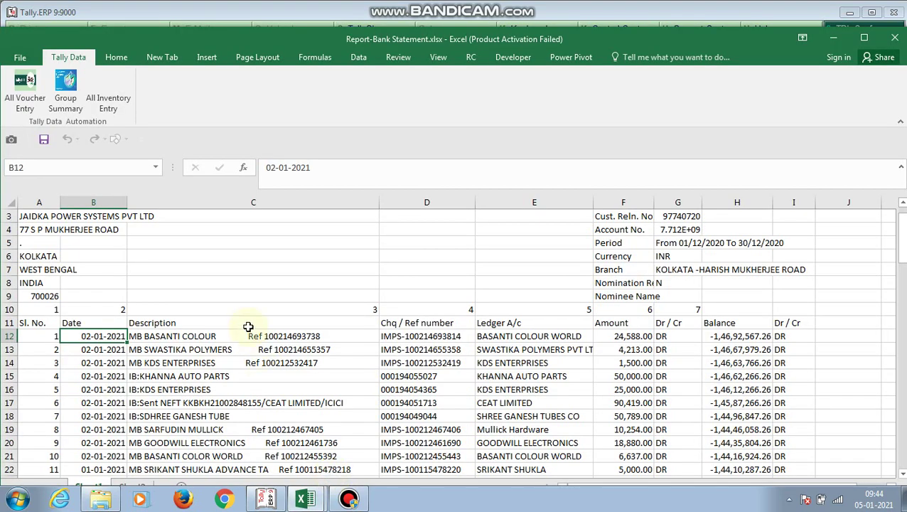
{"action": "left_click", "coordinate": [105, 309]}
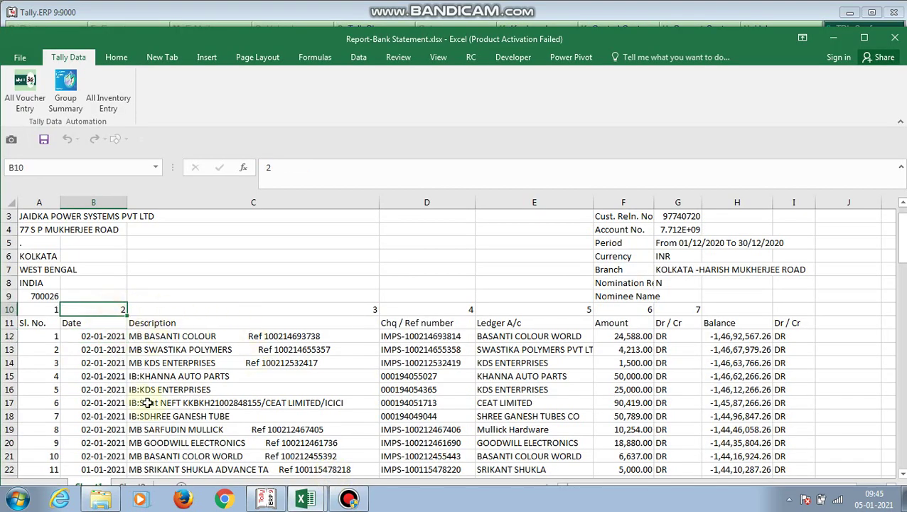
{"action": "key", "text": "alt+Tab"}
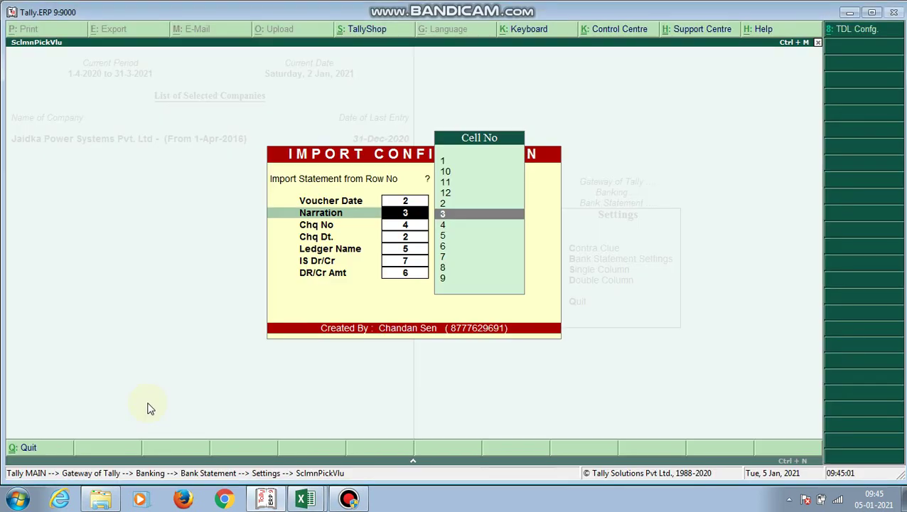
{"action": "key", "text": "Return"}
{"action": "key", "text": "alt+Tab"}
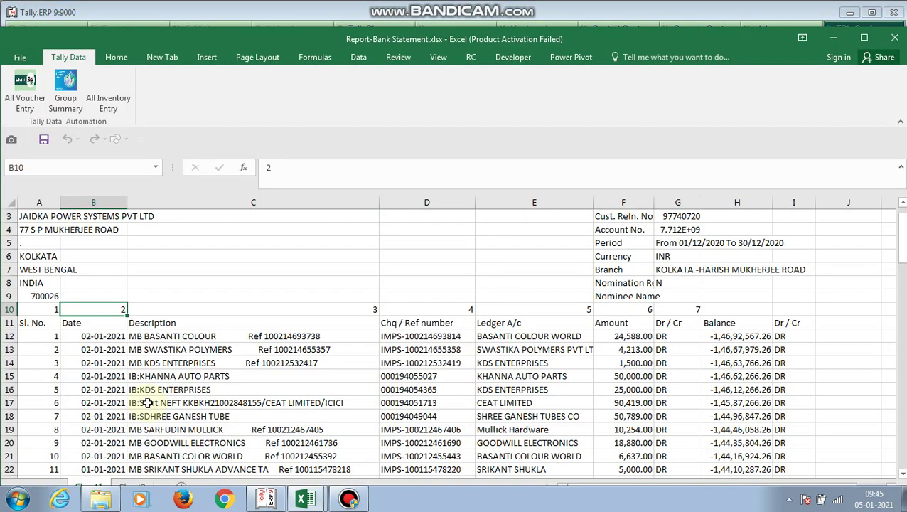
{"action": "key", "text": "alt+Tab"}
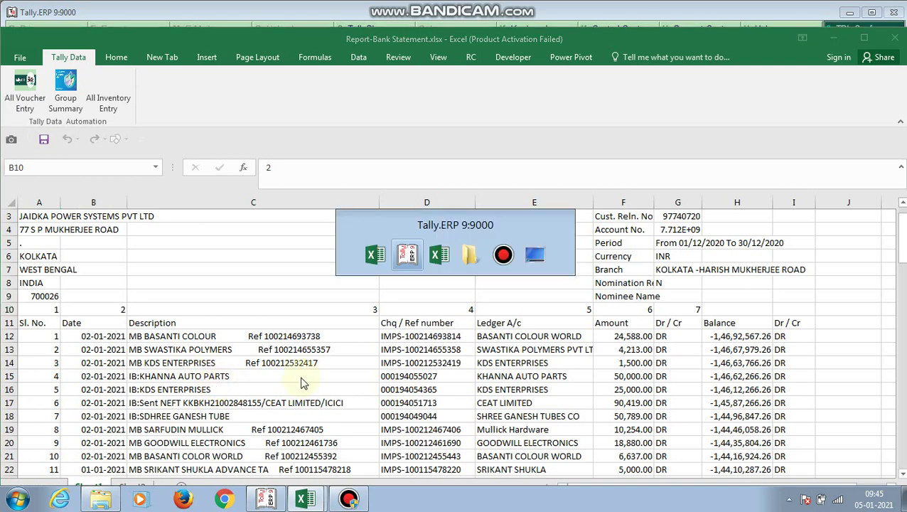
{"action": "key", "text": "Return"}
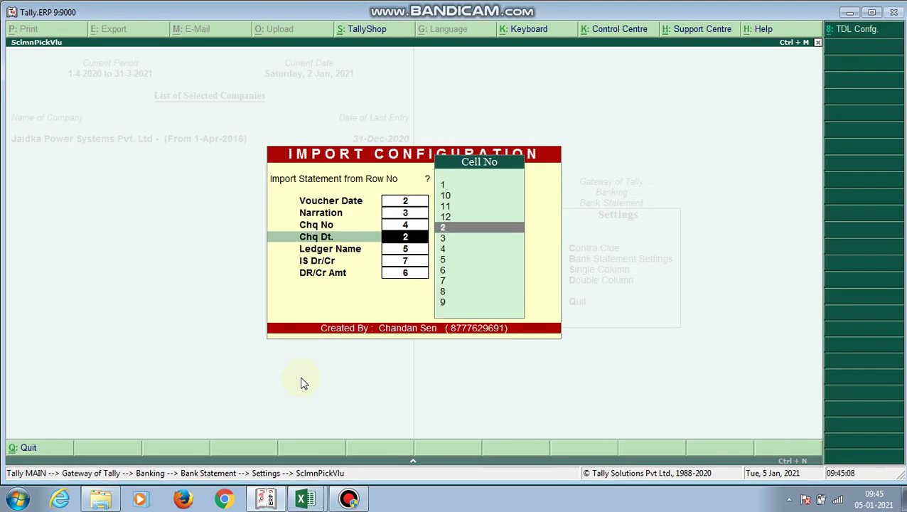
{"action": "key", "text": "Return"}
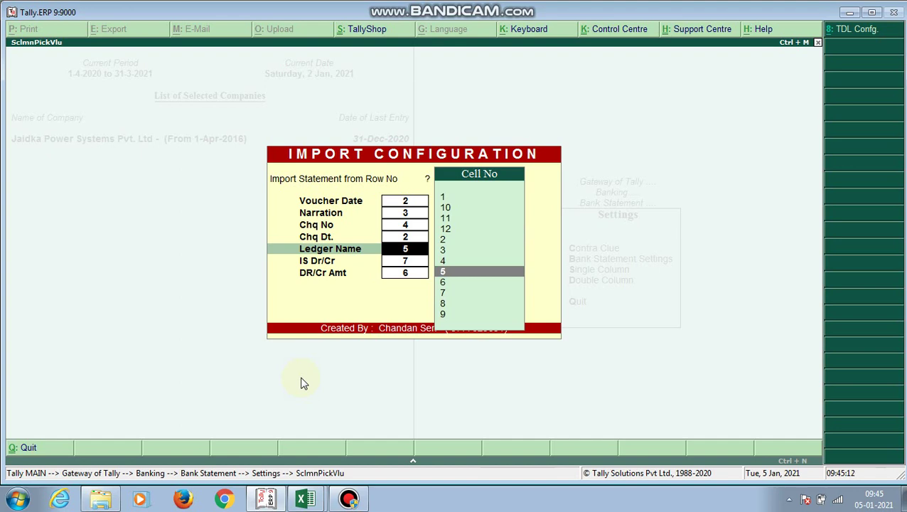
Check the Ledger A/c column in the Excel statement and accept column 5 for Ledger Name in Tally.
{"action": "key", "text": "alt+Tab"}
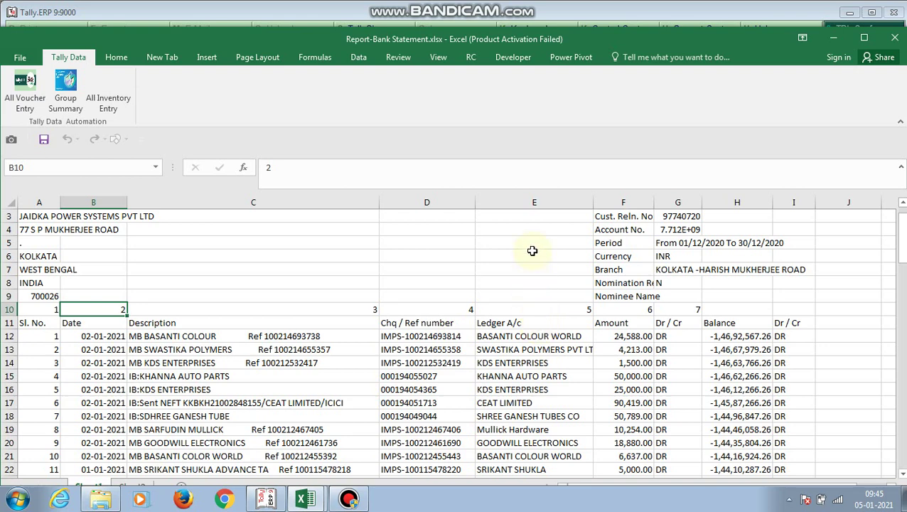
{"action": "left_click", "coordinate": [498, 323]}
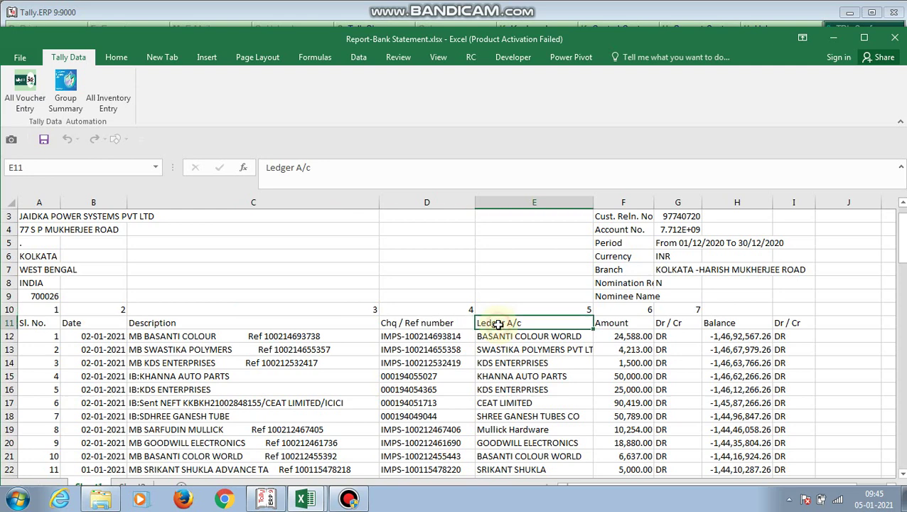
{"action": "left_click", "coordinate": [532, 202]}
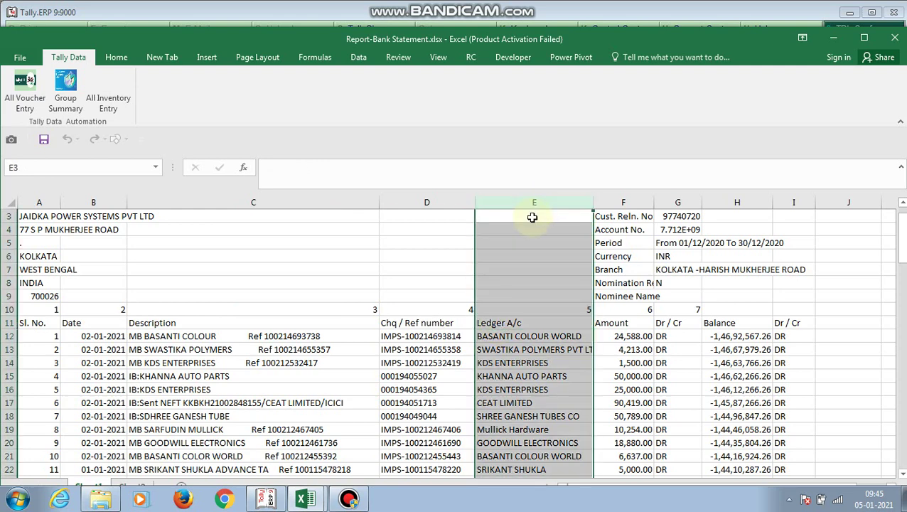
{"action": "left_click", "coordinate": [517, 339]}
{"action": "left_click_drag", "start_coordinate": [517, 339], "coordinate": [517, 339]}
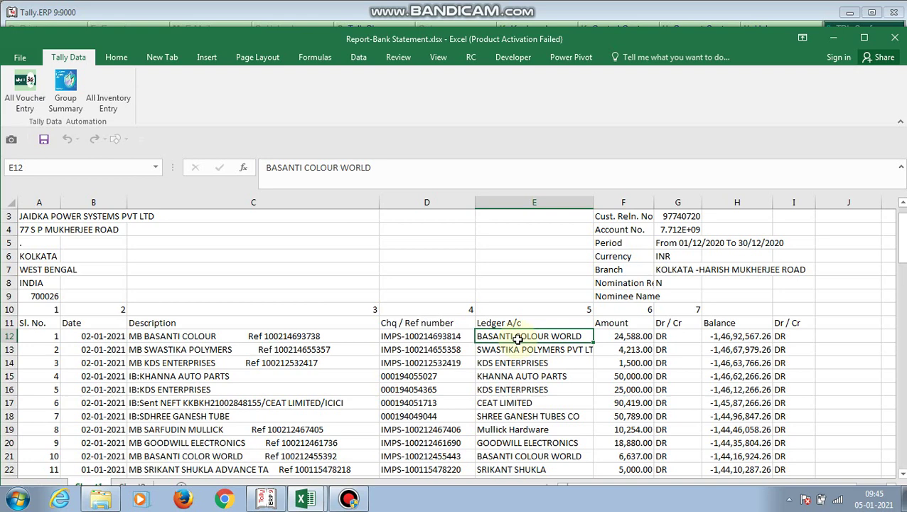
{"action": "left_click", "coordinate": [516, 404]}
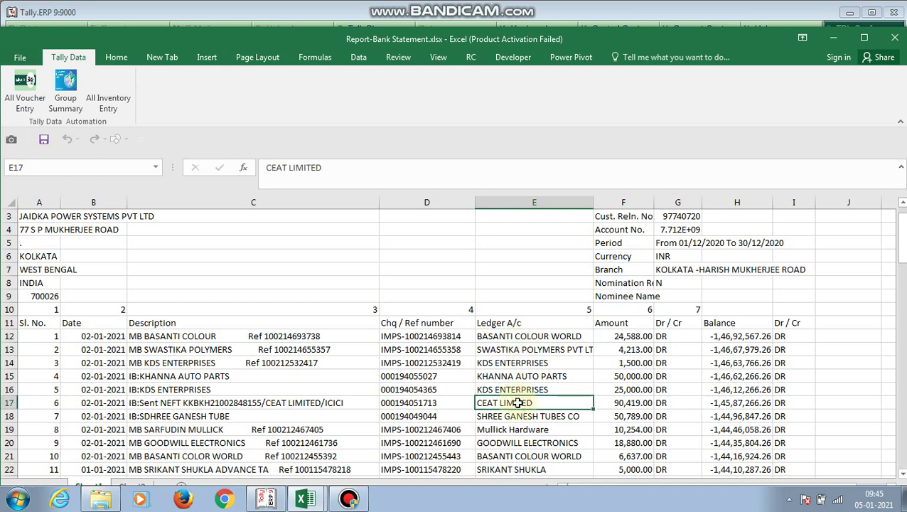
{"action": "left_click", "coordinate": [516, 426]}
{"action": "key", "text": "alt+Tab"}
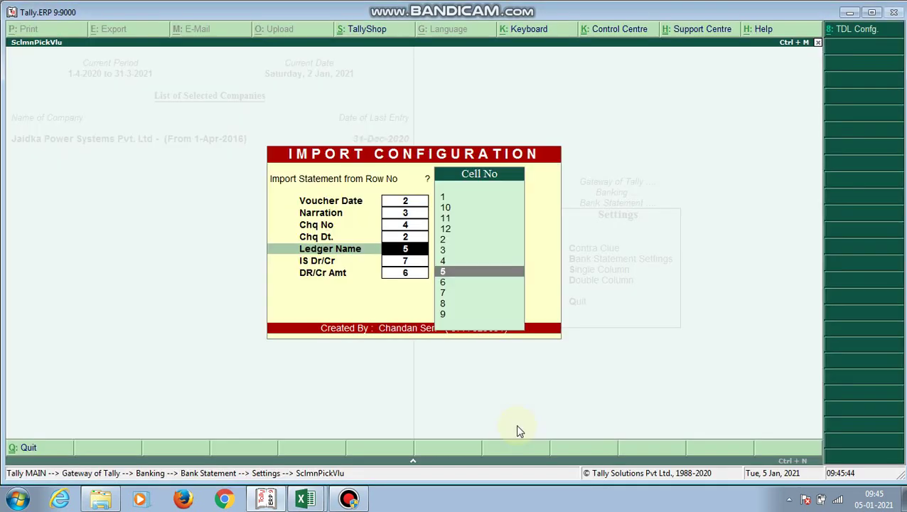
{"action": "key", "text": "Return"}
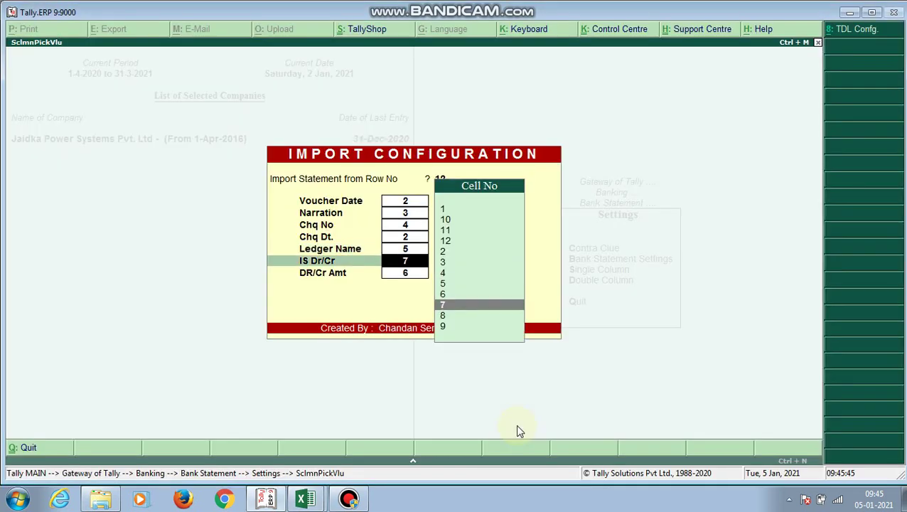
Check the Dr / Cr column in Excel, then accept 7 for IS Dr/Cr and 6 for DR/Cr Amt and save Tally's import configuration.
{"action": "key", "text": "alt+Tab"}
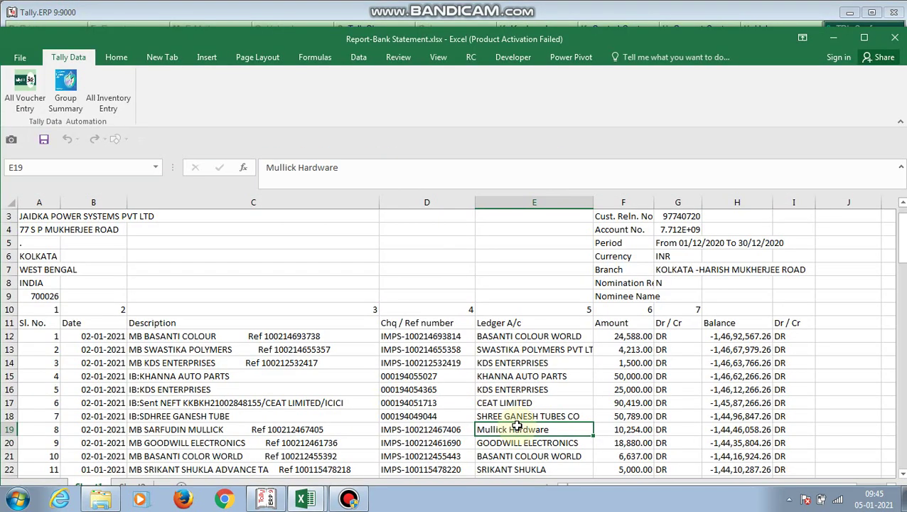
{"action": "left_click", "coordinate": [691, 326]}
{"action": "key", "text": "alt+Tab"}
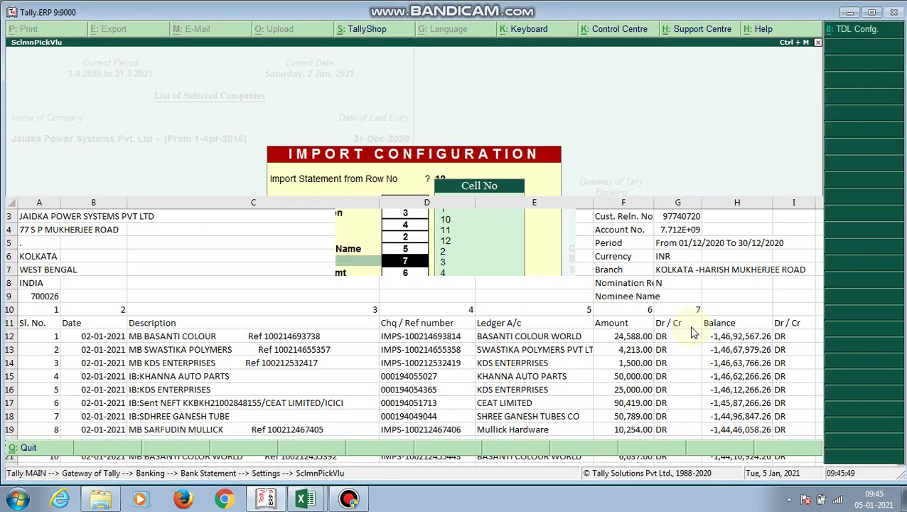
{"action": "key", "text": "Return"}
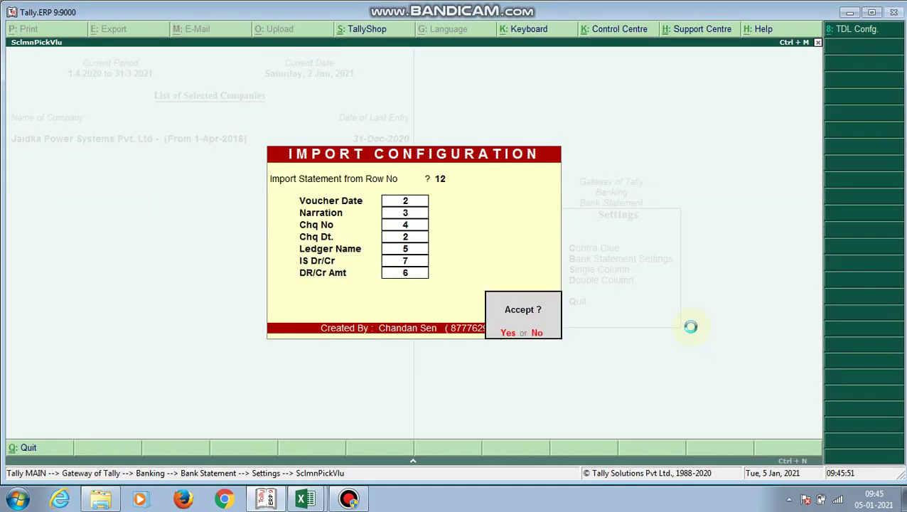
{"action": "key", "text": "Return"}
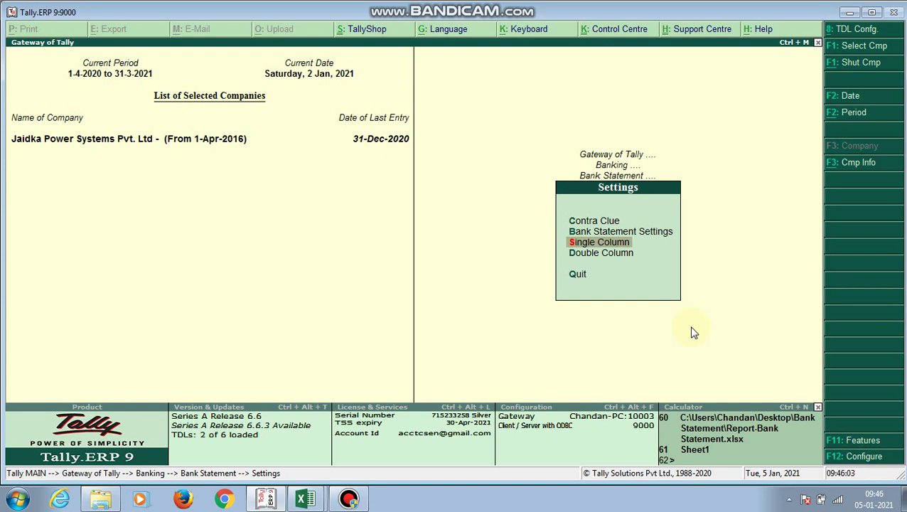
Import the bank statement values from the single amount column using the Preview & Genrate reports.
{"action": "key", "text": "Escape"}
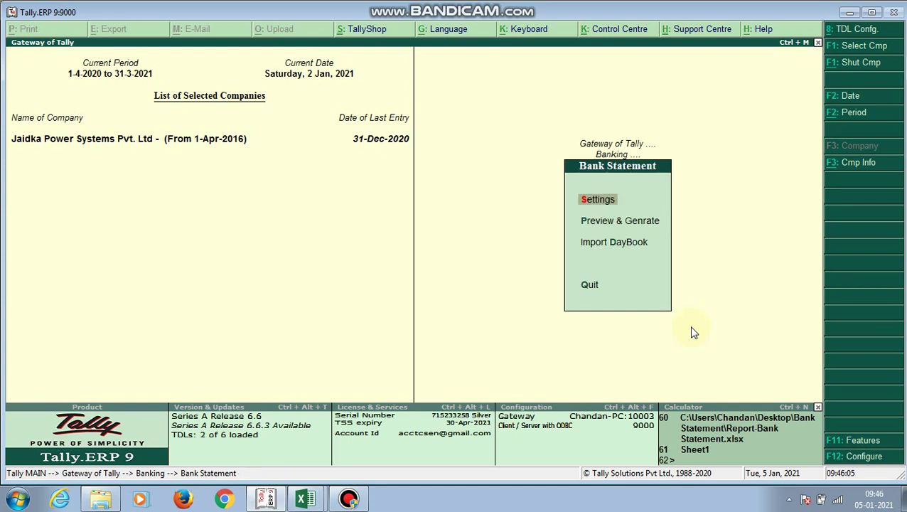
{"action": "key", "text": "Down"}
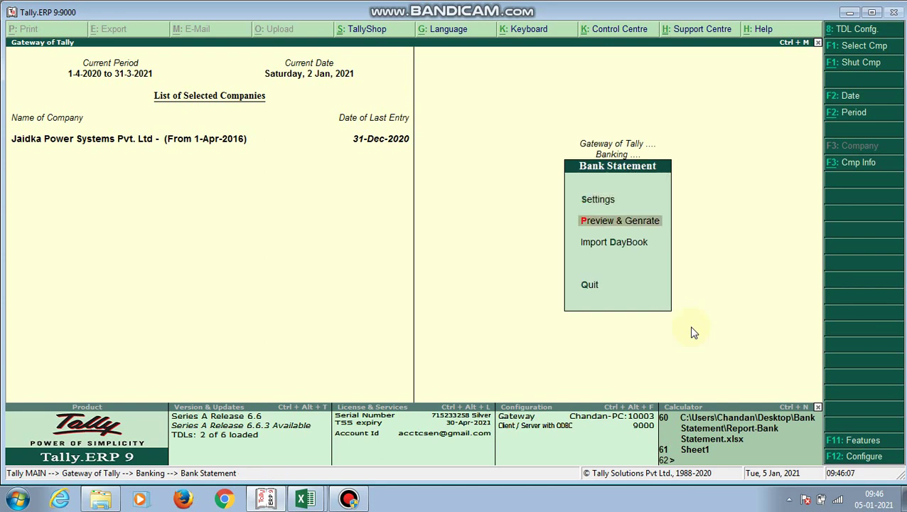
{"action": "key", "text": "Return"}
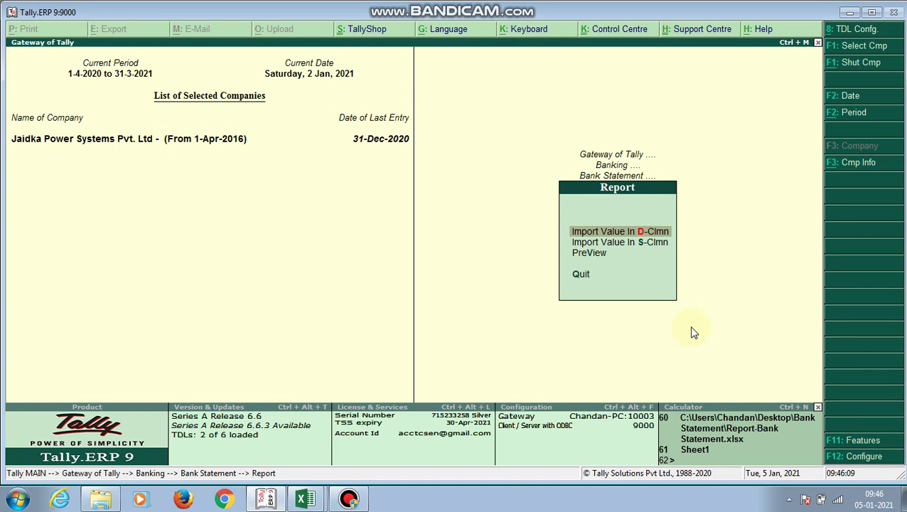
{"action": "key", "text": "Down"}
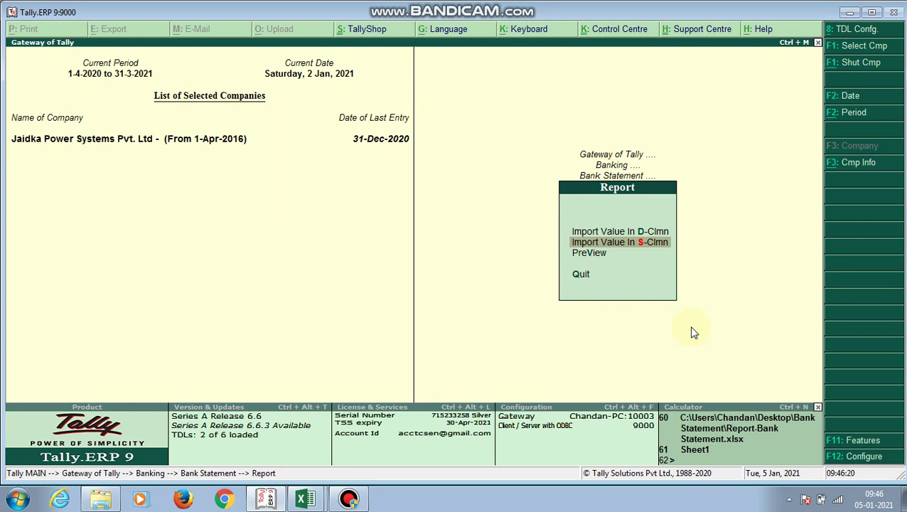
{"action": "key", "text": "Return"}
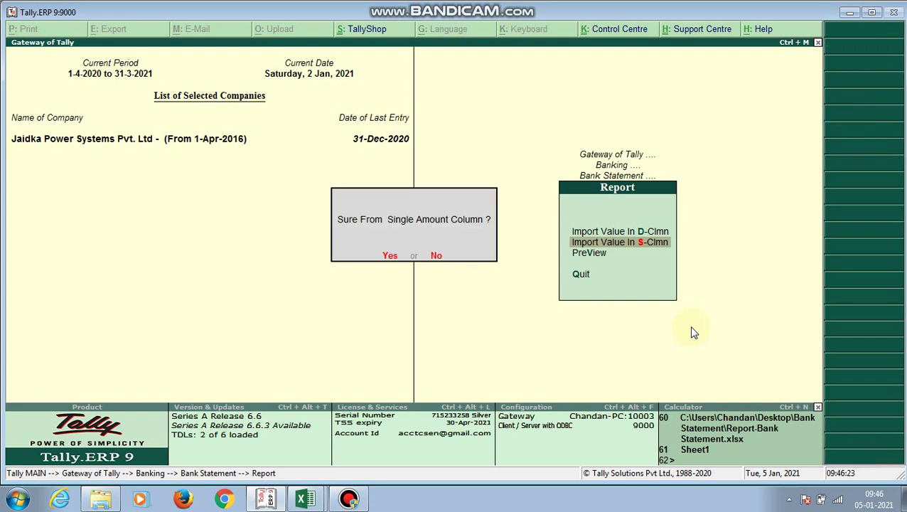
{"action": "key", "text": "Return"}
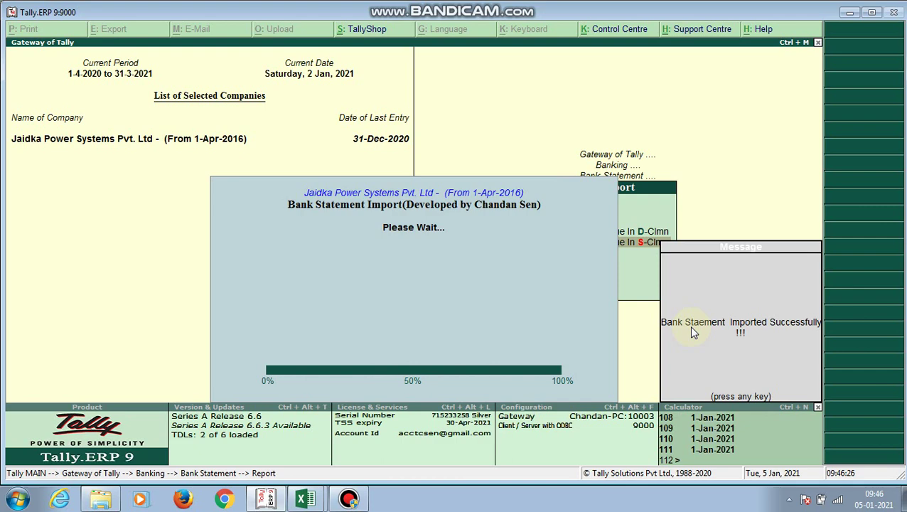
{"action": "key", "text": "Return"}
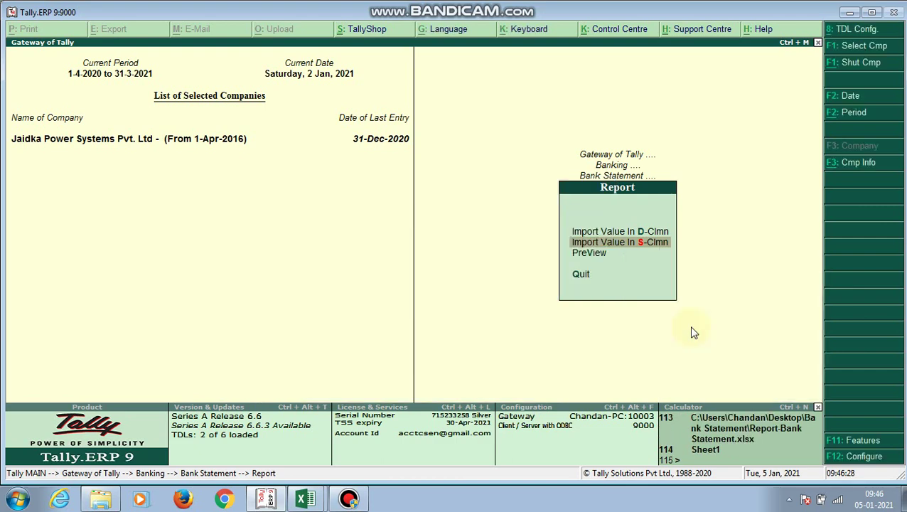
Open the preview of the imported bank statement and review the ledger, narration, instrument number and amount of each entry.
{"action": "key", "text": "Down"}
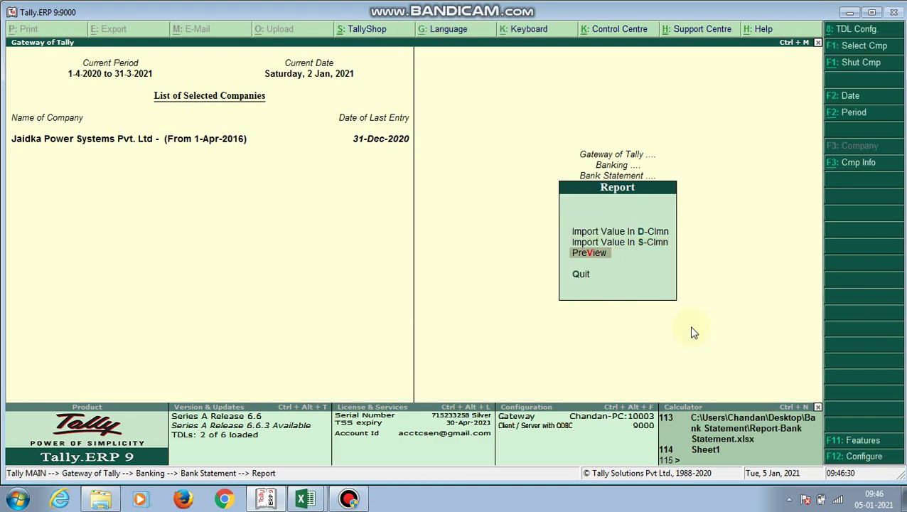
{"action": "key", "text": "Return"}
{"action": "key", "text": "Down"}
{"action": "key", "text": "Down"}
{"action": "key", "text": "Down"}
{"action": "key", "text": "Down"}
{"action": "key", "text": "Down"}
{"action": "key", "text": "Down"}
{"action": "key", "text": "Down"}
{"action": "key", "text": "Down"}
{"action": "key", "text": "Down"}
{"action": "key", "text": "Down"}
{"action": "key", "text": "Down"}
{"action": "key", "text": "Down"}
{"action": "key", "text": "Down"}
{"action": "key", "text": "Down"}
{"action": "key", "text": "Down"}
{"action": "key", "text": "Down"}
{"action": "key", "text": "Down"}
{"action": "key", "text": "Down"}
{"action": "key", "text": "Down"}
{"action": "key", "text": "Down"}
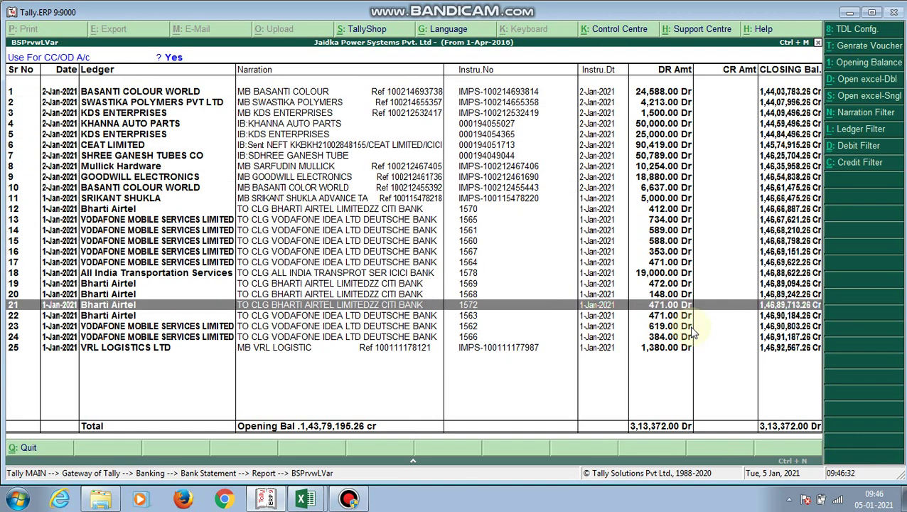
{"action": "key", "text": "Up"}
{"action": "key", "text": "Up"}
{"action": "key", "text": "Up"}
{"action": "key", "text": "Up"}
{"action": "key", "text": "Up"}
{"action": "key", "text": "Up"}
{"action": "key", "text": "Up"}
{"action": "key", "text": "Up"}
{"action": "key", "text": "Up"}
{"action": "key", "text": "Up"}
{"action": "key", "text": "Up"}
{"action": "key", "text": "Up"}
{"action": "key", "text": "Up"}
{"action": "key", "text": "Up"}
{"action": "key", "text": "Up"}
{"action": "key", "text": "Up"}
{"action": "key", "text": "Up"}
{"action": "key", "text": "Up"}
{"action": "key", "text": "Up"}
{"action": "key", "text": "Up"}
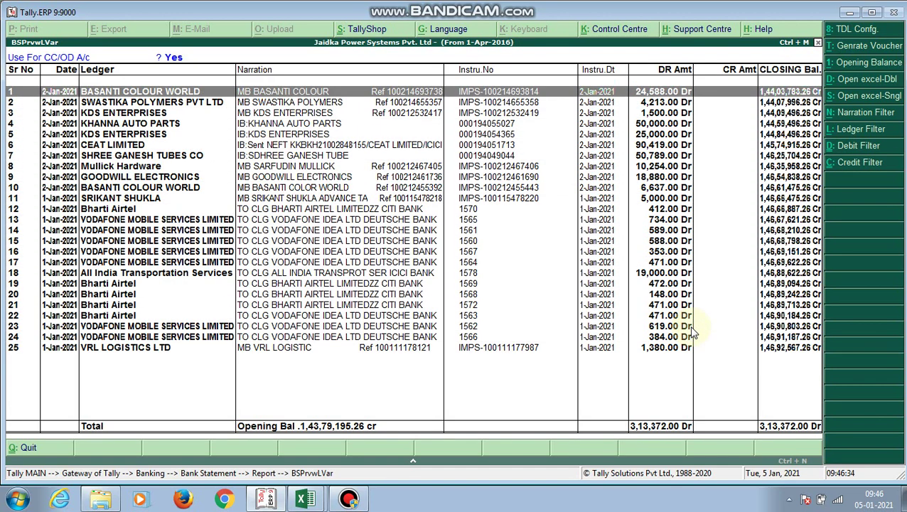
{"action": "key", "text": "Down"}
{"action": "key", "text": "Down"}
{"action": "key", "text": "Down"}
{"action": "key", "text": "Down"}
{"action": "key", "text": "Down"}
{"action": "key", "text": "Down"}
{"action": "key", "text": "Down"}
{"action": "key", "text": "Down"}
{"action": "key", "text": "Down"}
{"action": "key", "text": "Down"}
{"action": "key", "text": "Down"}
{"action": "key", "text": "Down"}
{"action": "key", "text": "Down"}
{"action": "key", "text": "Down"}
{"action": "key", "text": "Down"}
{"action": "key", "text": "Down"}
{"action": "key", "text": "Down"}
{"action": "key", "text": "Down"}
{"action": "key", "text": "Down"}
{"action": "key", "text": "Down"}
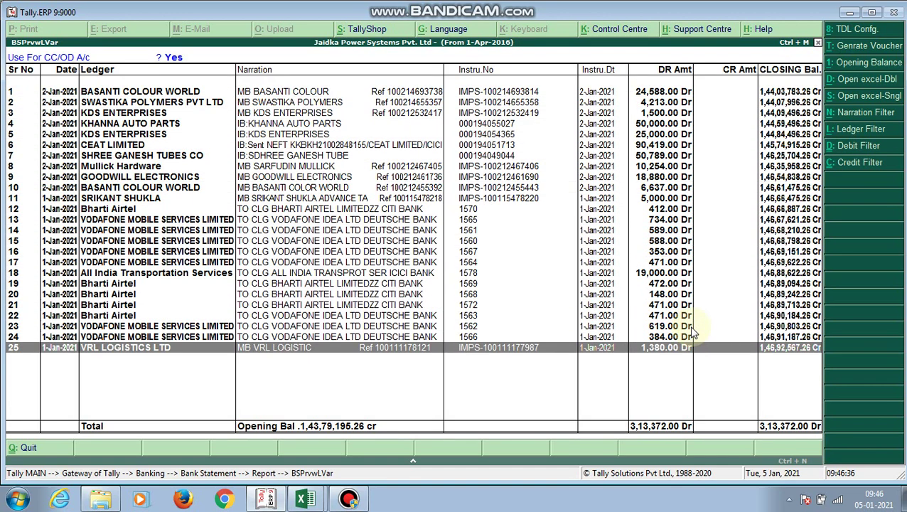
{"action": "key", "text": "Up"}
{"action": "key", "text": "Up"}
{"action": "key", "text": "Up"}
{"action": "key", "text": "Up"}
{"action": "key", "text": "Up"}
{"action": "key", "text": "Up"}
{"action": "key", "text": "Up"}
{"action": "key", "text": "Up"}
{"action": "key", "text": "Up"}
{"action": "key", "text": "Up"}
{"action": "key", "text": "Up"}
{"action": "key", "text": "Up"}
{"action": "key", "text": "Up"}
{"action": "key", "text": "Up"}
{"action": "key", "text": "Up"}
{"action": "key", "text": "Up"}
{"action": "key", "text": "Up"}
{"action": "key", "text": "Up"}
{"action": "key", "text": "Up"}
{"action": "key", "text": "Up"}
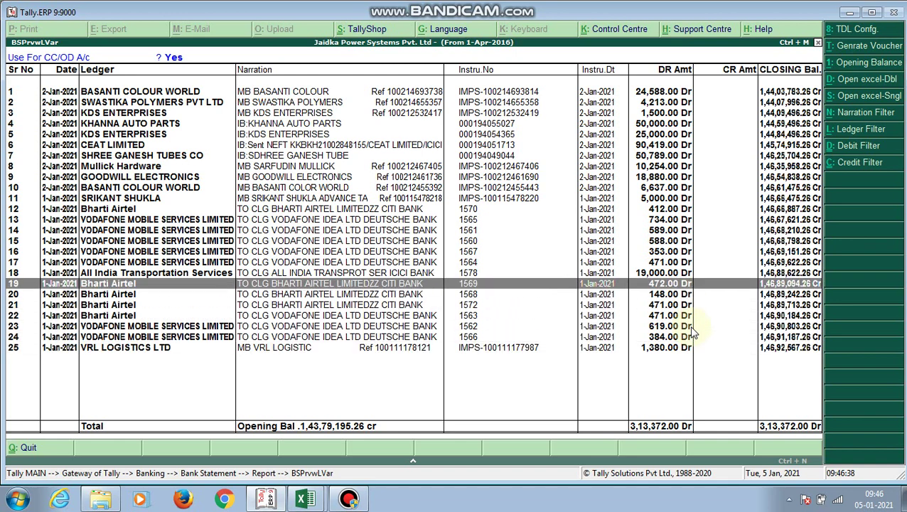
{"action": "key", "text": "Up"}
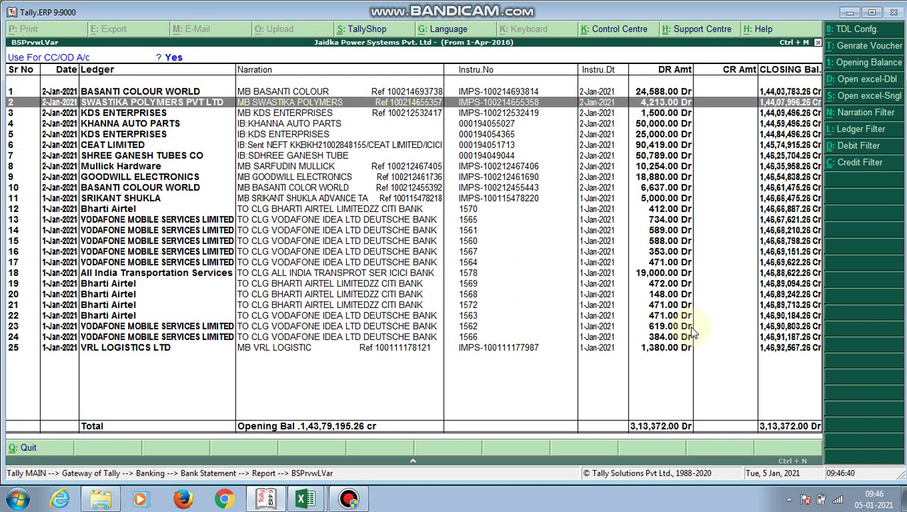
{"action": "key", "text": "Down"}
{"action": "key", "text": "Down"}
{"action": "key", "text": "Down"}
{"action": "key", "text": "Down"}
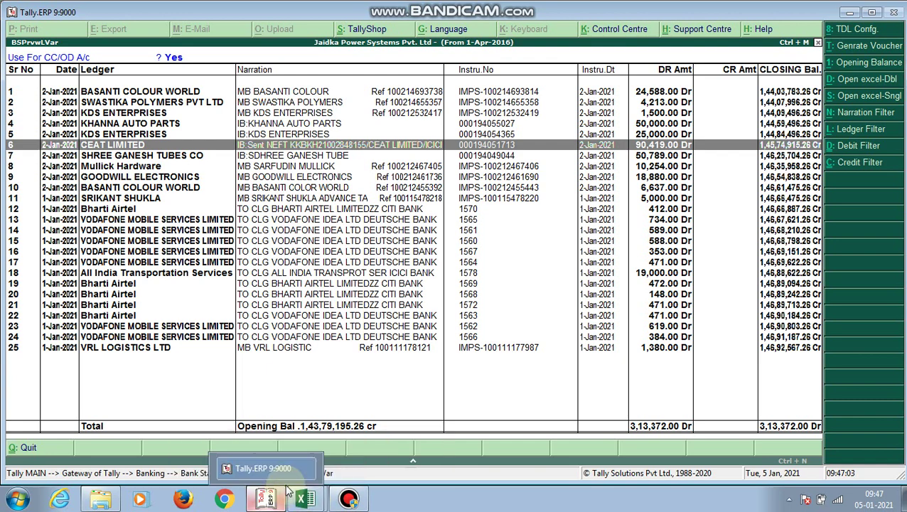
Leave the bank statement preview and open the Cash/Bank Book(s) summary from the Account Books display.
{"action": "key", "text": "Escape"}
{"action": "key", "text": "Escape"}
{"action": "key", "text": "Escape"}
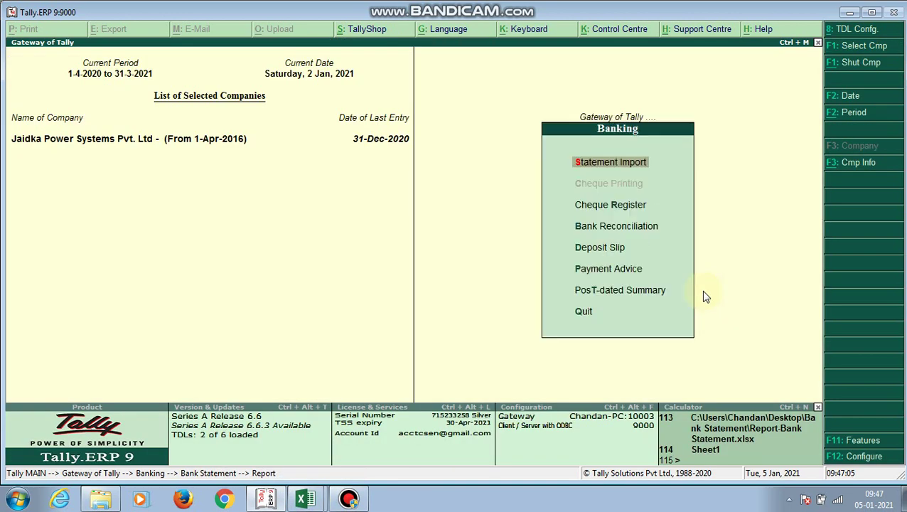
{"action": "key", "text": "Down"}
{"action": "key", "text": "Escape"}
{"action": "key", "text": "Down"}
{"action": "key", "text": "Down"}
{"action": "key", "text": "Down"}
{"action": "key", "text": "Down"}
{"action": "key", "text": "Down"}
{"action": "key", "text": "Down"}
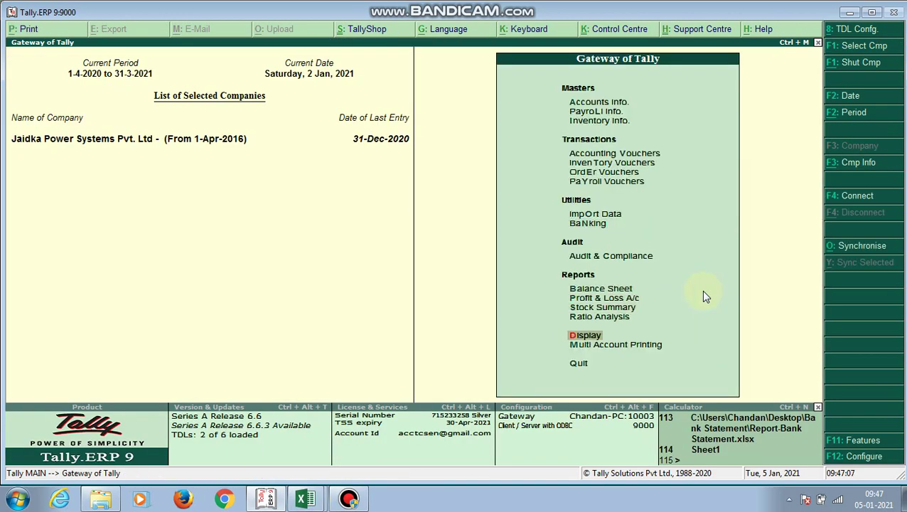
{"action": "key", "text": "Return"}
{"action": "key", "text": "Down"}
{"action": "key", "text": "Down"}
{"action": "key", "text": "Return"}
{"action": "key", "text": "Down"}
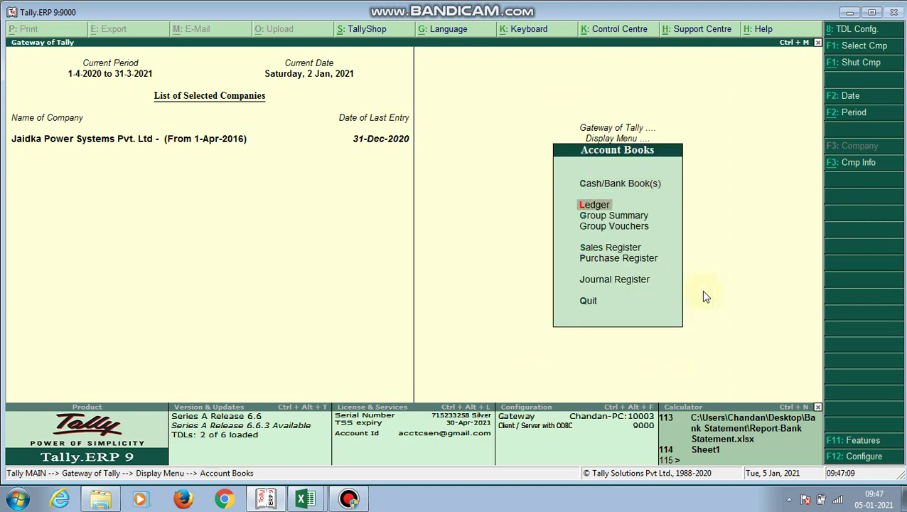
{"action": "key", "text": "Up"}
{"action": "key", "text": "Return"}
Open the Kotak Mahindra Bank ledger, check its December vouchers through the last entry, and return to the monthly summary.
{"action": "key", "text": "Down"}
{"action": "key", "text": "Down"}
{"action": "key", "text": "Down"}
{"action": "key", "text": "Down"}
{"action": "key", "text": "Down"}
{"action": "key", "text": "Down"}
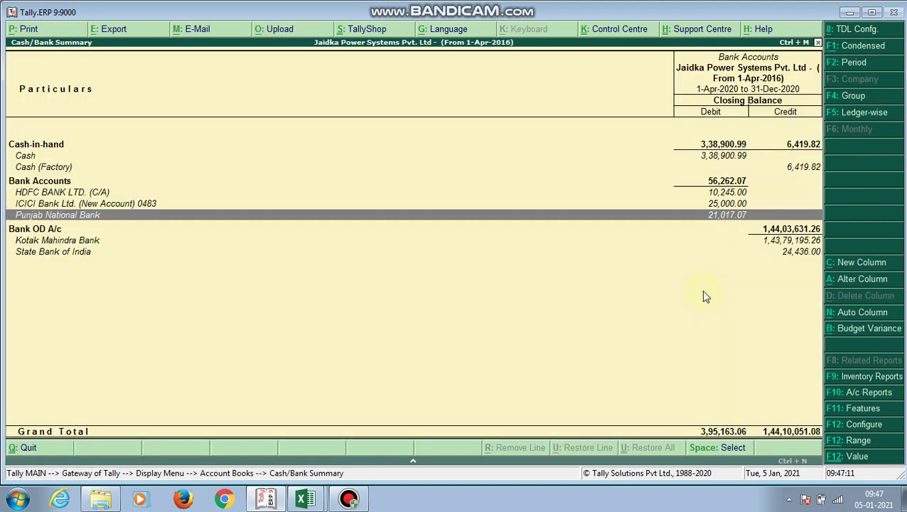
{"action": "key", "text": "Return"}
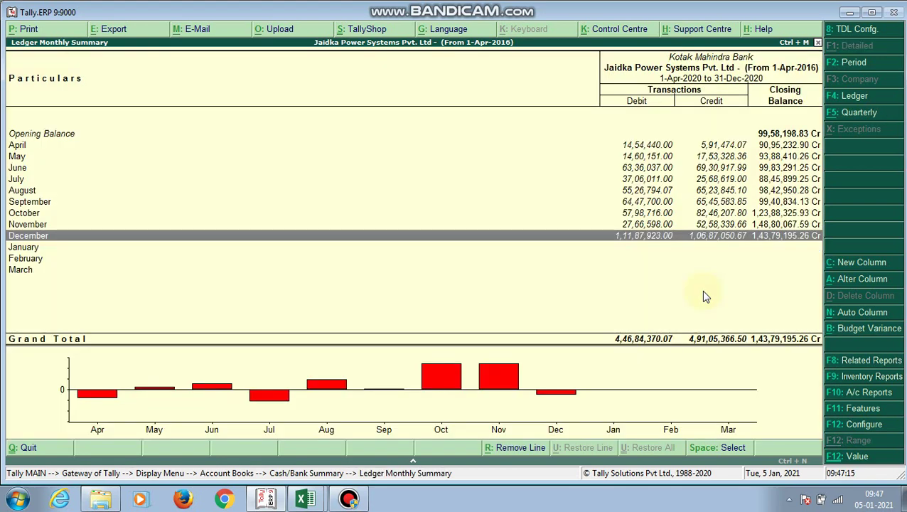
{"action": "key", "text": "Return"}
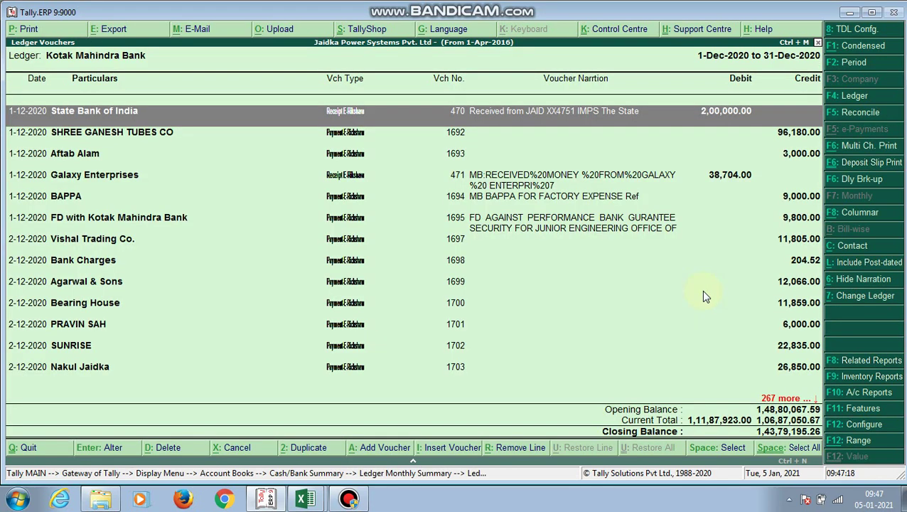
{"action": "key", "text": "End"}
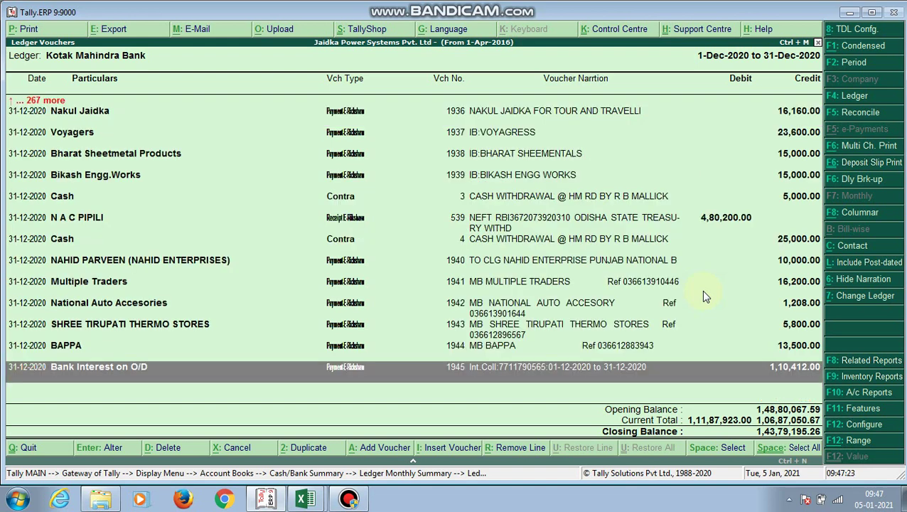
{"action": "key", "text": "Escape"}
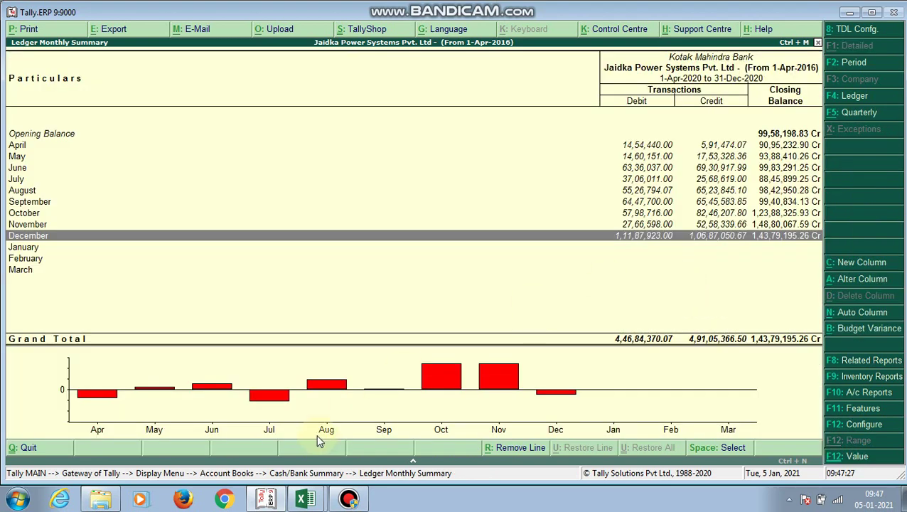
Switch to Report-Bank Statement.xlsx in Excel and check the closing balance in the highlighted 31-12-2020 bank interest row.
{"action": "mouse_move", "coordinate": [317, 500]}
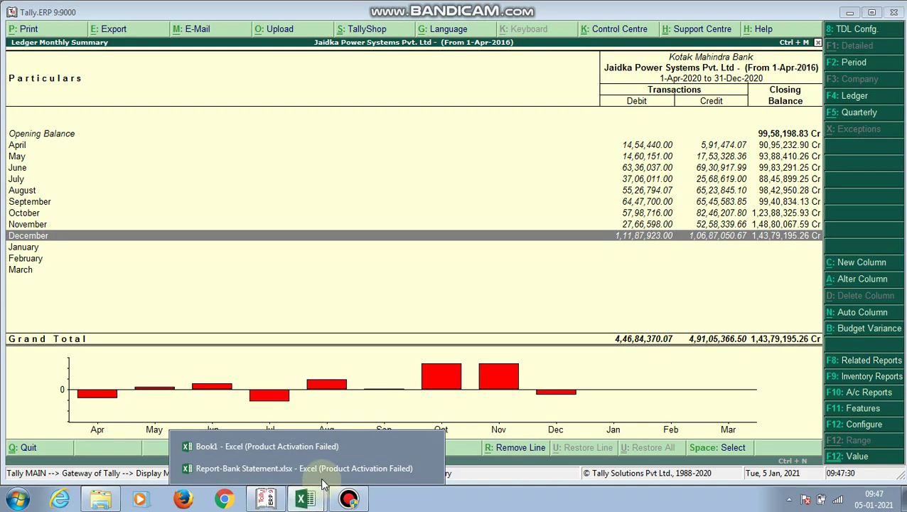
{"action": "left_click", "coordinate": [318, 471]}
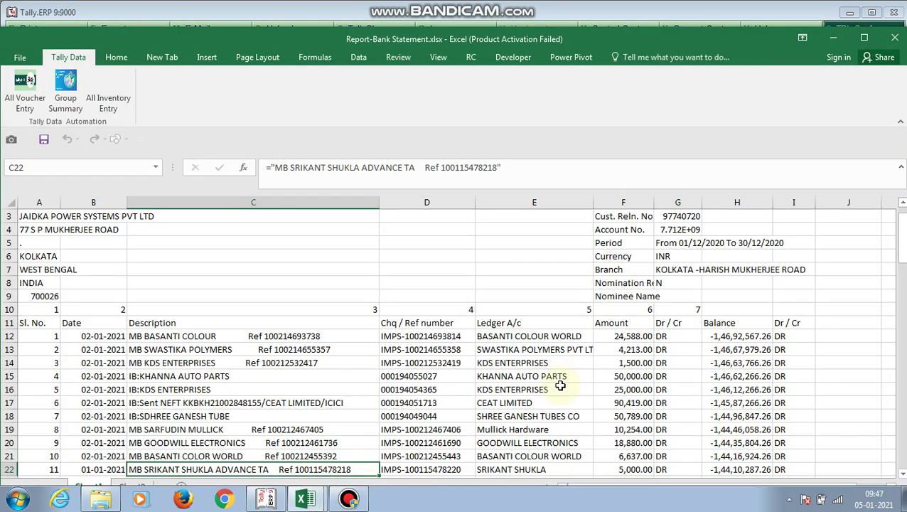
{"action": "key", "text": "Down"}
{"action": "key", "text": "Down"}
{"action": "key", "text": "Down"}
{"action": "key", "text": "Down"}
{"action": "key", "text": "Down"}
{"action": "key", "text": "Down"}
{"action": "key", "text": "Down"}
{"action": "key", "text": "Down"}
{"action": "key", "text": "Down"}
{"action": "key", "text": "Down"}
{"action": "key", "text": "Down"}
{"action": "key", "text": "Down"}
{"action": "key", "text": "Down"}
{"action": "key", "text": "Down"}
{"action": "key", "text": "Down"}
{"action": "key", "text": "Down"}
{"action": "key", "text": "Down"}
{"action": "key", "text": "Down"}
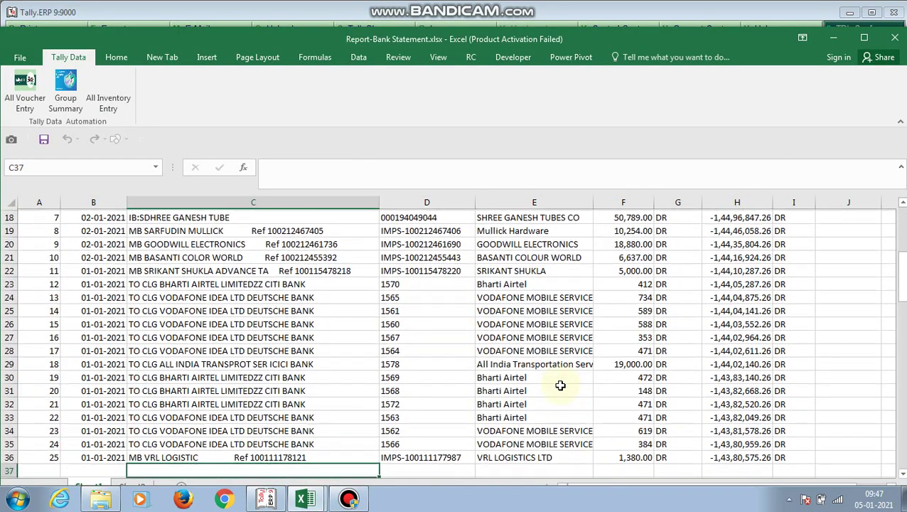
{"action": "key", "text": "Up"}
{"action": "key", "text": "Right"}
{"action": "key", "text": "Right"}
{"action": "key", "text": "Right"}
{"action": "key", "text": "Right"}
{"action": "key", "text": "Right"}
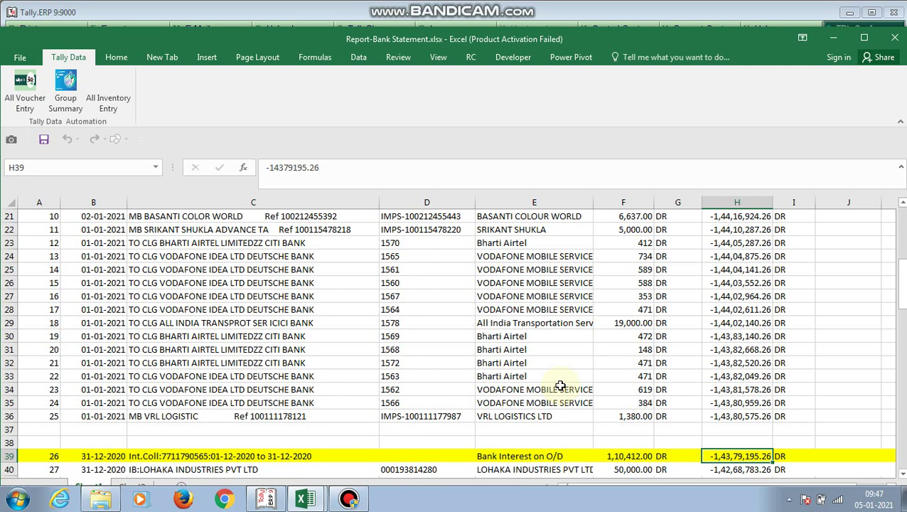
Review the January 2021 statement rows in Excel from the VRL LOGISTICS LTD entry back up to the Date header.
{"action": "key", "text": "Up"}
{"action": "key", "text": "Up"}
{"action": "key", "text": "Up"}
{"action": "key", "text": "Left"}
{"action": "key", "text": "Left"}
{"action": "key", "text": "Left"}
{"action": "key", "text": "Left"}
{"action": "key", "text": "Left"}
{"action": "key", "text": "Left"}
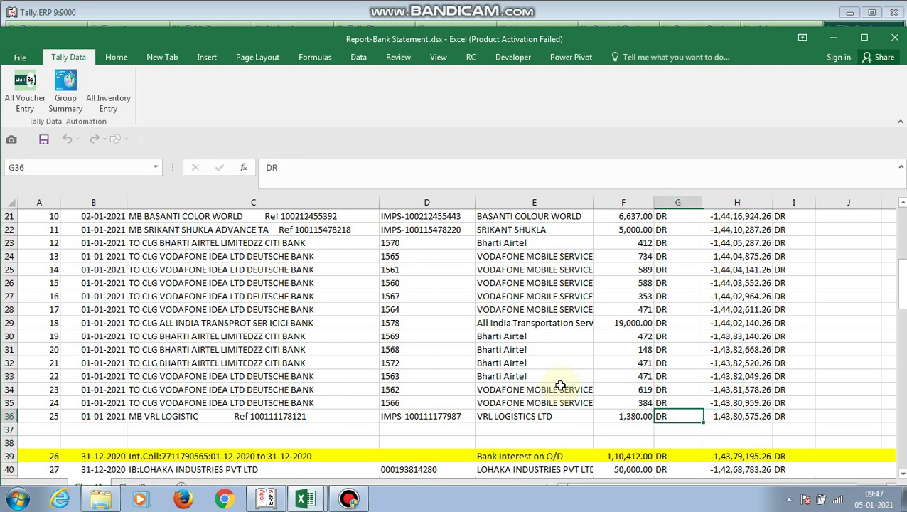
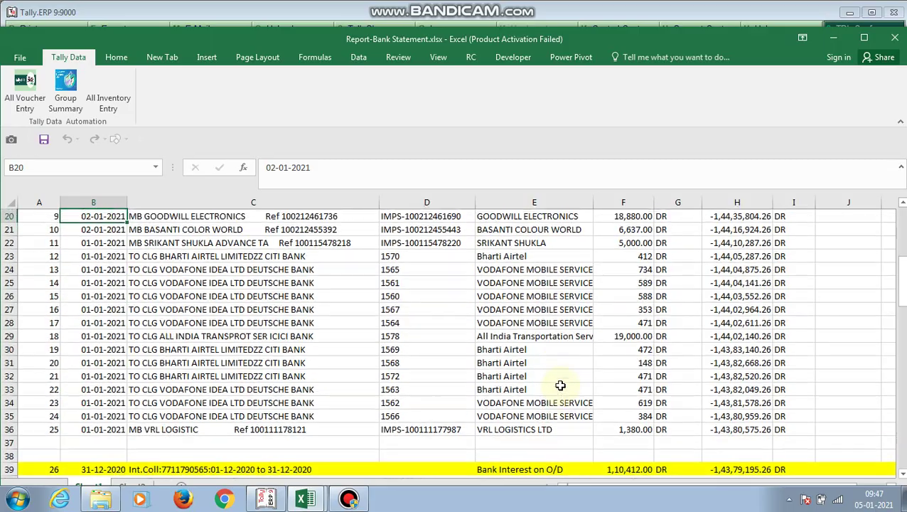
{"action": "key", "text": "Up"}
{"action": "key", "text": "Up"}
{"action": "key", "text": "Up"}
{"action": "key", "text": "Up"}
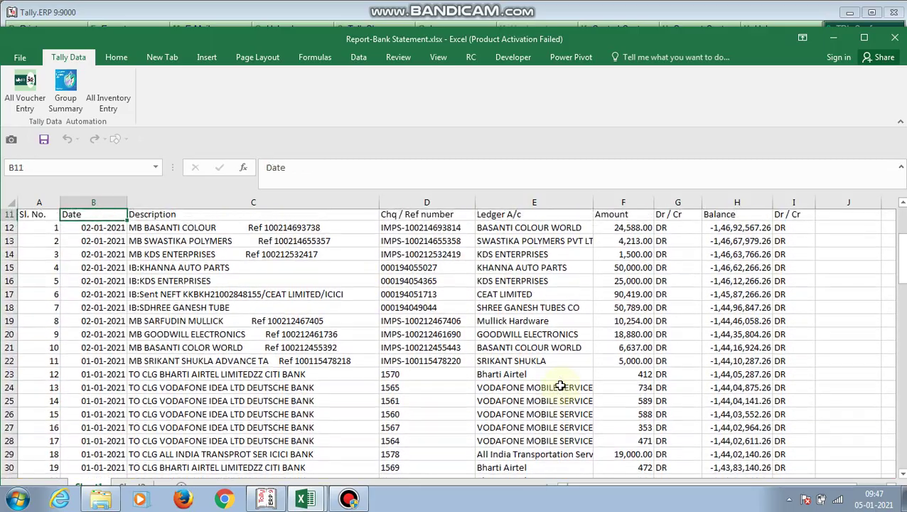
Review the January 2021 statement rows in Excel from the Date header down to the final VRL LOGISTICS LTD entry.
{"action": "key", "text": "Down"}
{"action": "key", "text": "Down"}
{"action": "key", "text": "Down"}
{"action": "key", "text": "Down"}
{"action": "key", "text": "Down"}
{"action": "key", "text": "Down"}
{"action": "key", "text": "Down"}
{"action": "key", "text": "Down"}
{"action": "key", "text": "Down"}
{"action": "key", "text": "Down"}
{"action": "key", "text": "Down"}
{"action": "key", "text": "Down"}
{"action": "key", "text": "Down"}
{"action": "key", "text": "Down"}
{"action": "key", "text": "Down"}
{"action": "key", "text": "Down"}
{"action": "key", "text": "Down"}
{"action": "key", "text": "Down"}
{"action": "key", "text": "Down"}
{"action": "key", "text": "Down"}
{"action": "key", "text": "Down"}
{"action": "key", "text": "Down"}
{"action": "key", "text": "Down"}
{"action": "key", "text": "Down"}
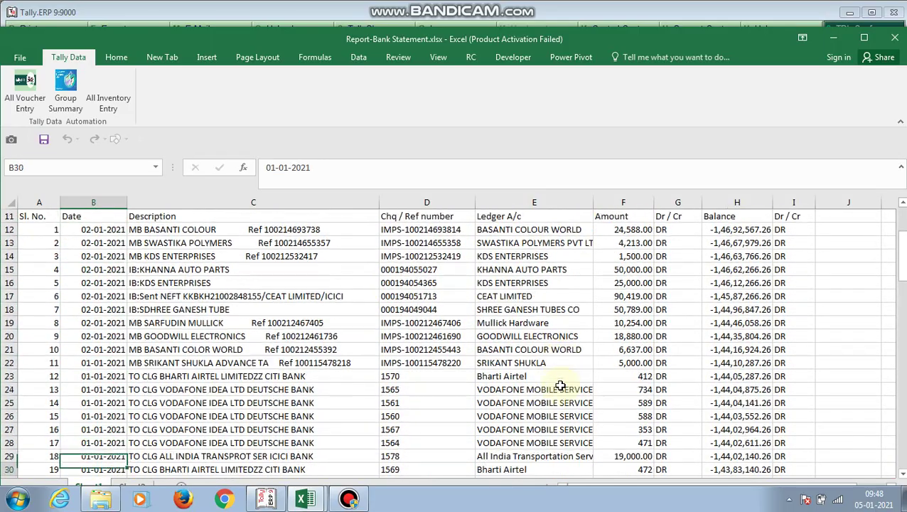
{"action": "key", "text": "Down"}
{"action": "key", "text": "Down"}
{"action": "key", "text": "Up"}
{"action": "key", "text": "Up"}
{"action": "key", "text": "Up"}
{"action": "key", "text": "Up"}
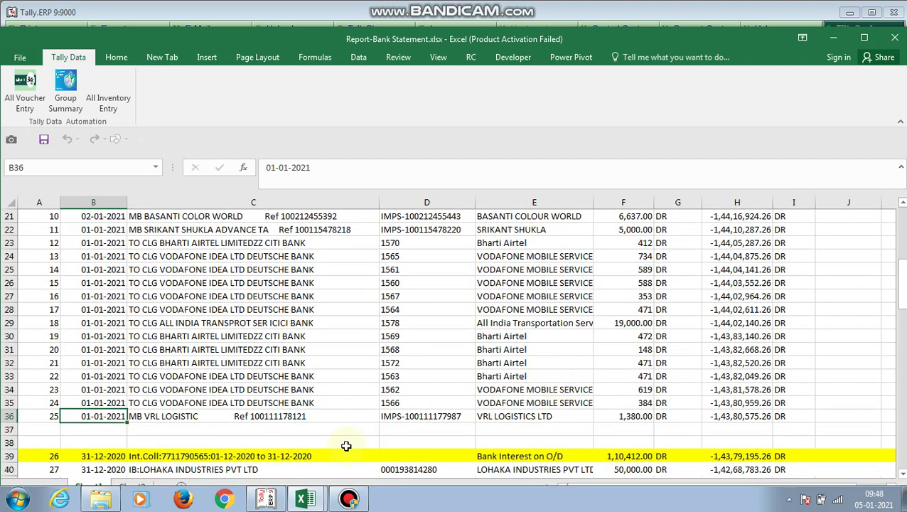
Switch to Tally.ERP 9 and leave the Kotak Mahindra Bank monthly summary to return to the Gateway of Tally.
{"action": "left_click", "coordinate": [274, 498]}
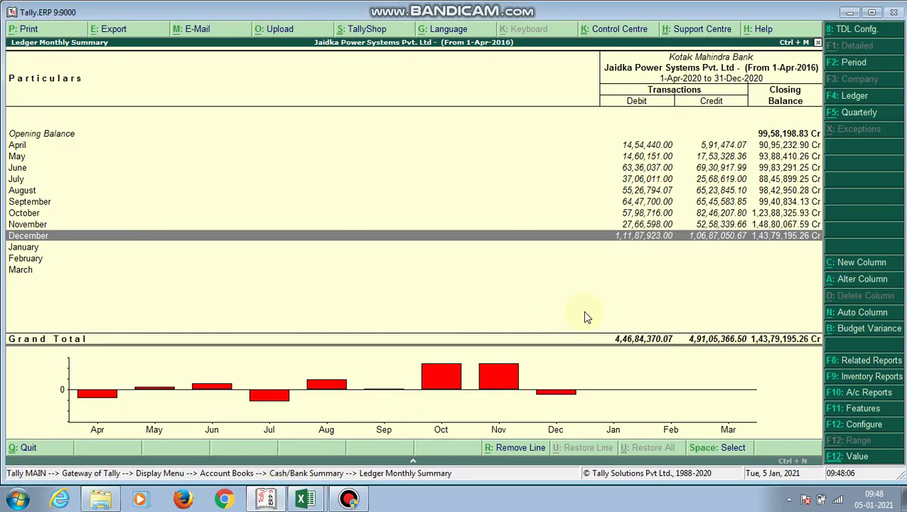
{"action": "key", "text": "Escape"}
{"action": "key", "text": "Escape"}
{"action": "key", "text": "Escape"}
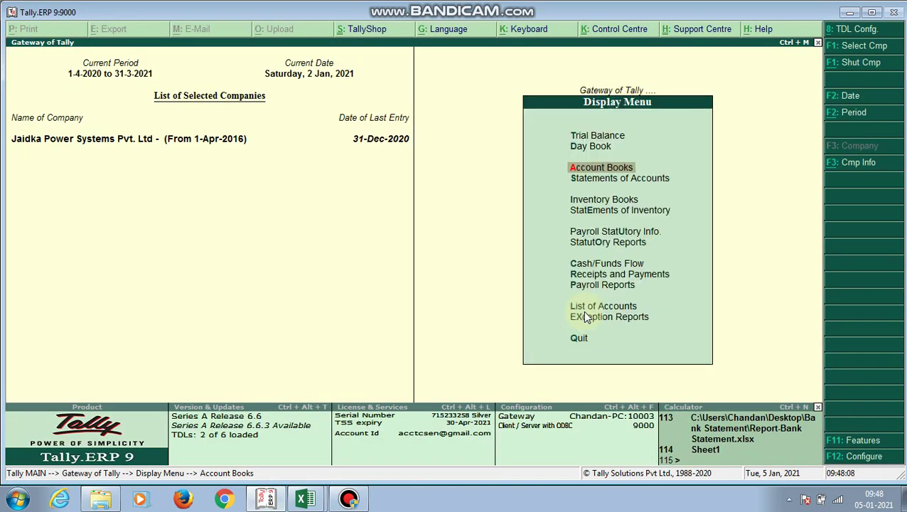
{"action": "key", "text": "Down"}
{"action": "key", "text": "Down"}
{"action": "key", "text": "Up"}
{"action": "key", "text": "Up"}
{"action": "key", "text": "Escape"}
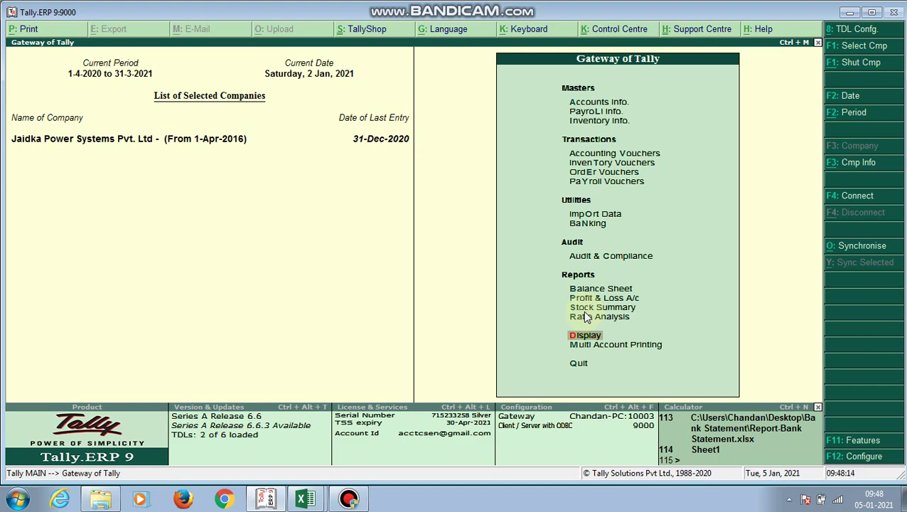
Open the preview of the imported bank statement from the Bank Statement report under Banking.
{"action": "key", "text": "Up"}
{"action": "key", "text": "Up"}
{"action": "key", "text": "Up"}
{"action": "key", "text": "Up"}
{"action": "key", "text": "Up"}
{"action": "key", "text": "Up"}
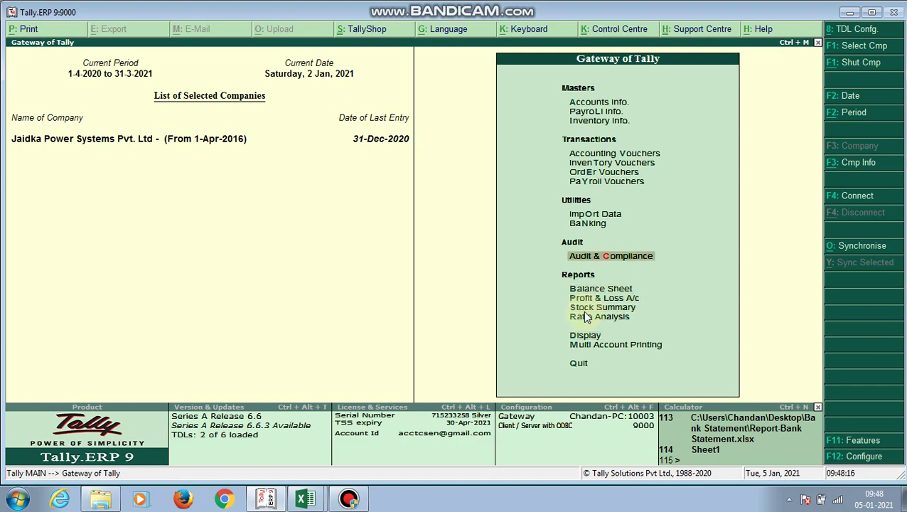
{"action": "key", "text": "Down"}
{"action": "key", "text": "Return"}
{"action": "key", "text": "Return"}
{"action": "key", "text": "Down"}
{"action": "key", "text": "Return"}
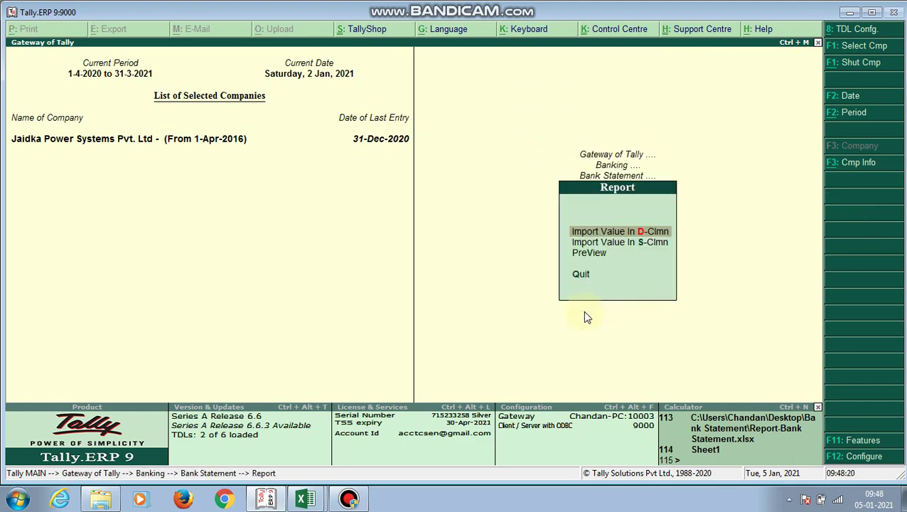
{"action": "key", "text": "Down"}
{"action": "key", "text": "Down"}
{"action": "key", "text": "Return"}
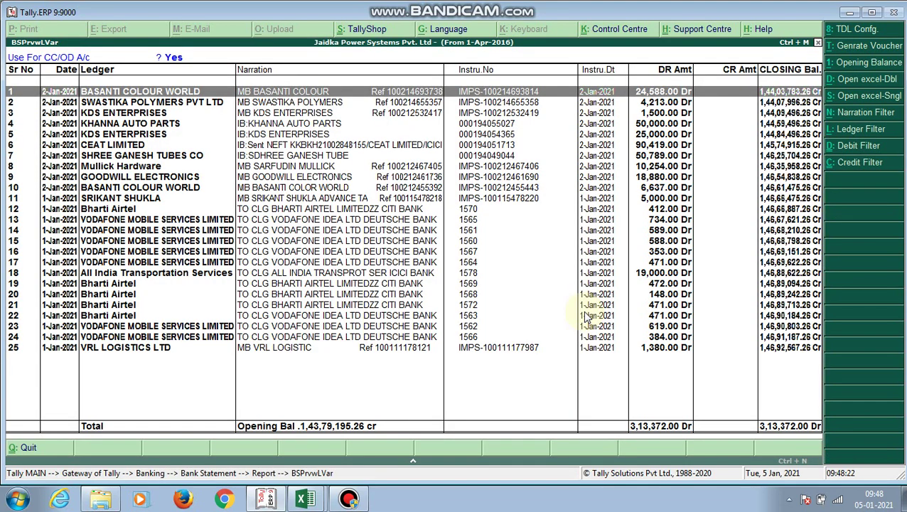
Clear the opening balance of the bank statement preview, keeping Use For CC/OD A/c at Yes.
{"action": "left_click", "coordinate": [881, 66]}
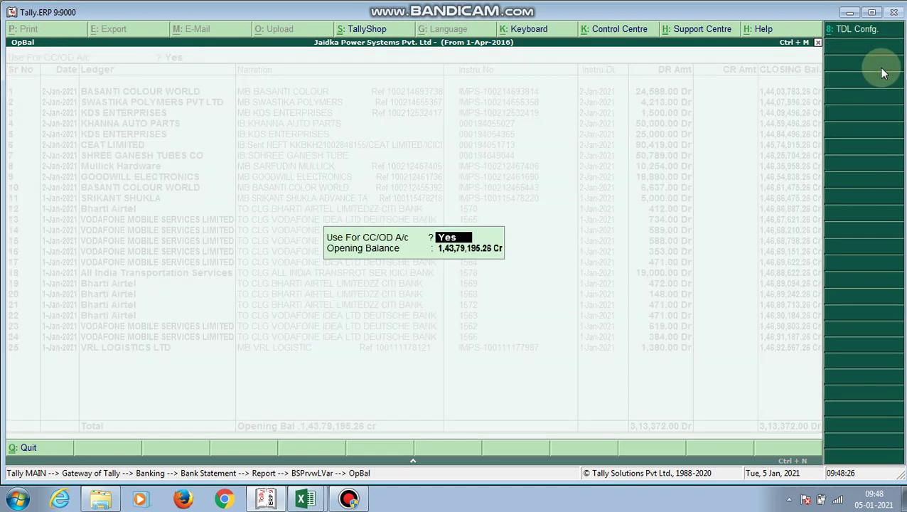
{"action": "key", "text": "Return"}
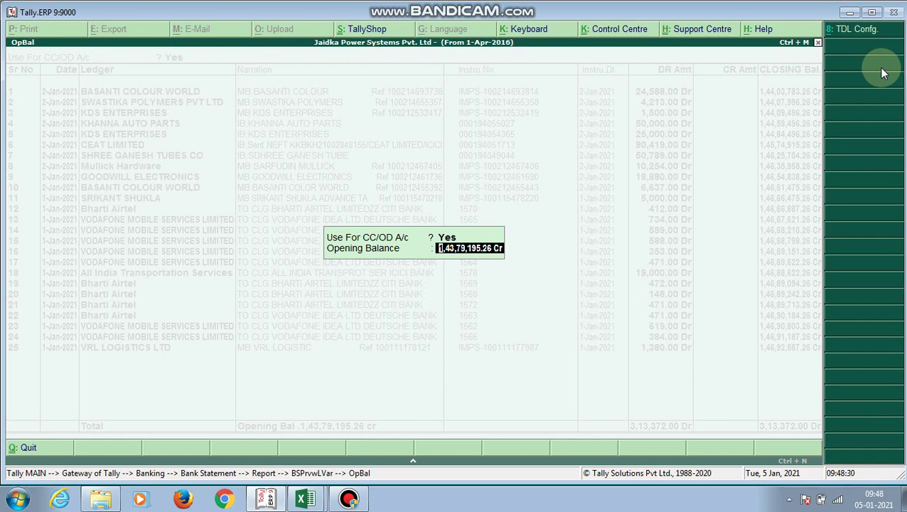
{"action": "key", "text": "Delete"}
{"action": "key", "text": "Delete"}
{"action": "key", "text": "Delete"}
{"action": "key", "text": "Delete"}
{"action": "key", "text": "Delete"}
{"action": "key", "text": "Delete"}
{"action": "key", "text": "Delete"}
{"action": "key", "text": "Delete"}
{"action": "key", "text": "Delete"}
{"action": "key", "text": "Delete"}
{"action": "key", "text": "Delete"}
{"action": "key", "text": "Delete"}
{"action": "key", "text": "Delete"}
{"action": "key", "text": "Delete"}
{"action": "key", "text": "Delete"}
{"action": "key", "text": "Delete"}
{"action": "key", "text": "Delete"}
{"action": "key", "text": "Return"}
{"action": "key", "text": "Return"}
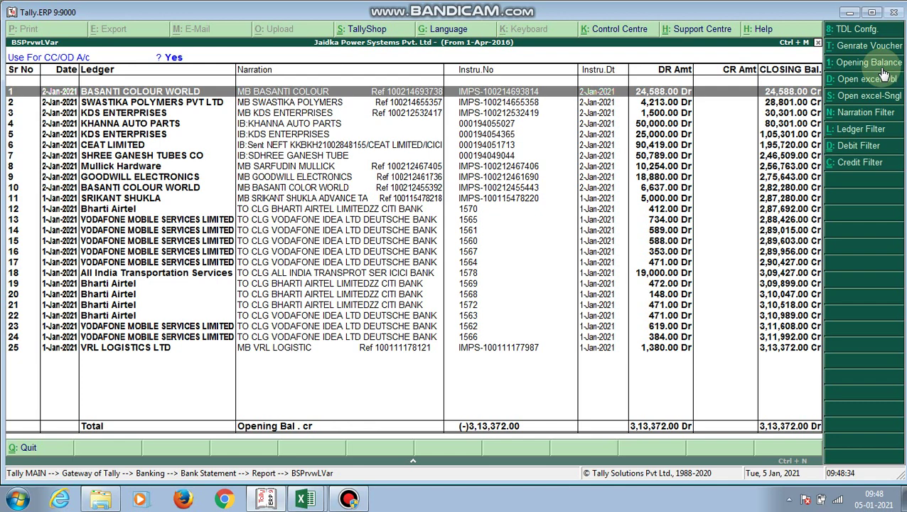
Set the preview's opening balance to 14379195.26, taken from the 31-12-2020 bank interest row in Excel, and accept it.
{"action": "left_click", "coordinate": [881, 68]}
{"action": "key", "text": "Return"}
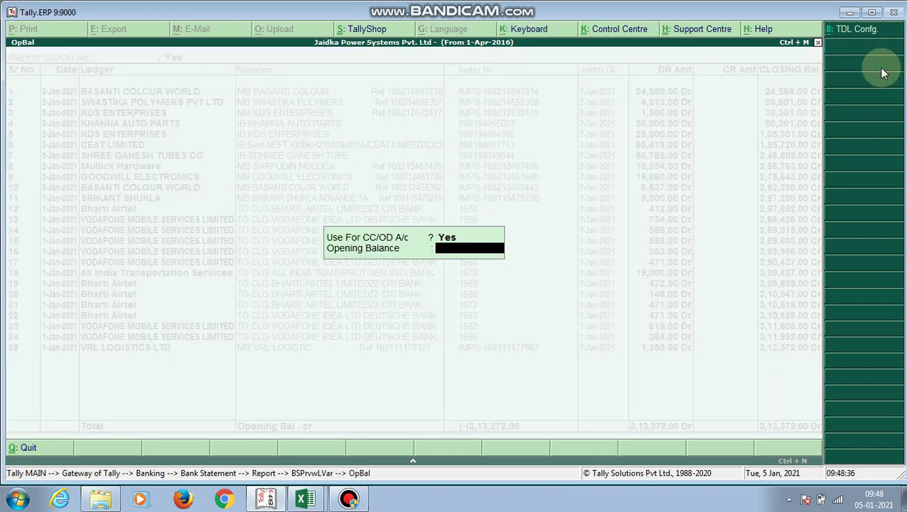
{"action": "key", "text": "alt+Tab"}
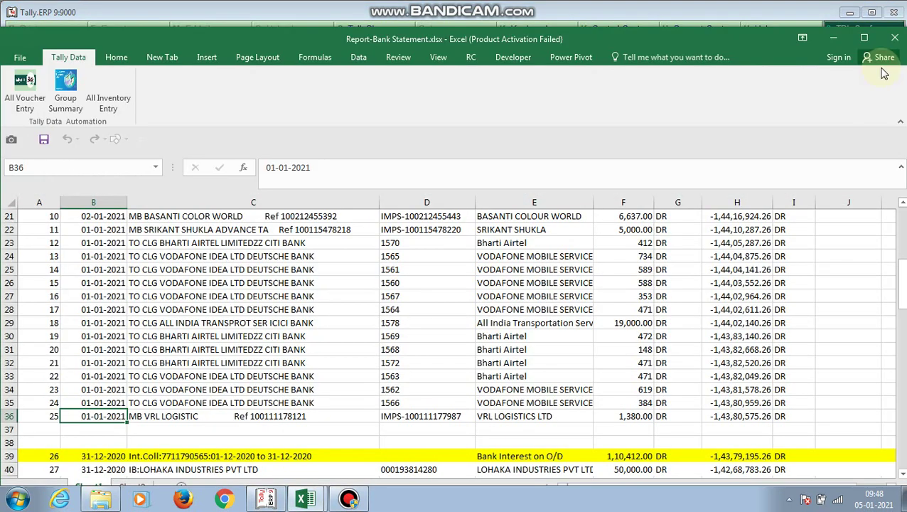
{"action": "left_click", "coordinate": [733, 453]}
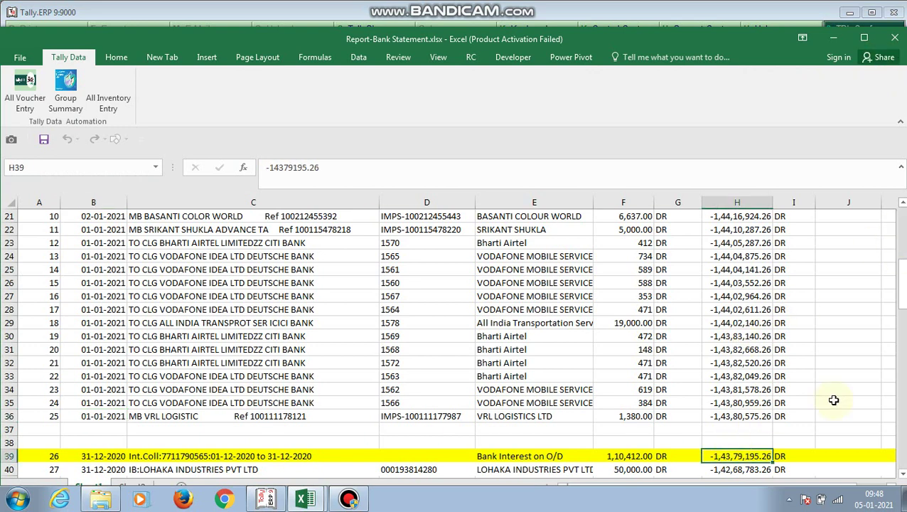
{"action": "key", "text": "alt+Tab"}
{"action": "type", "text": "14379"}
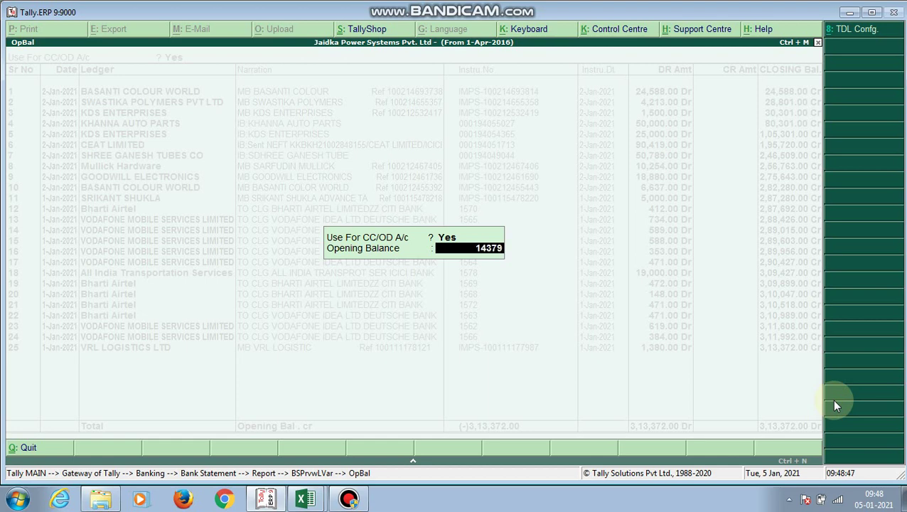
{"action": "type", "text": "195.26"}
{"action": "key", "text": "alt+Tab"}
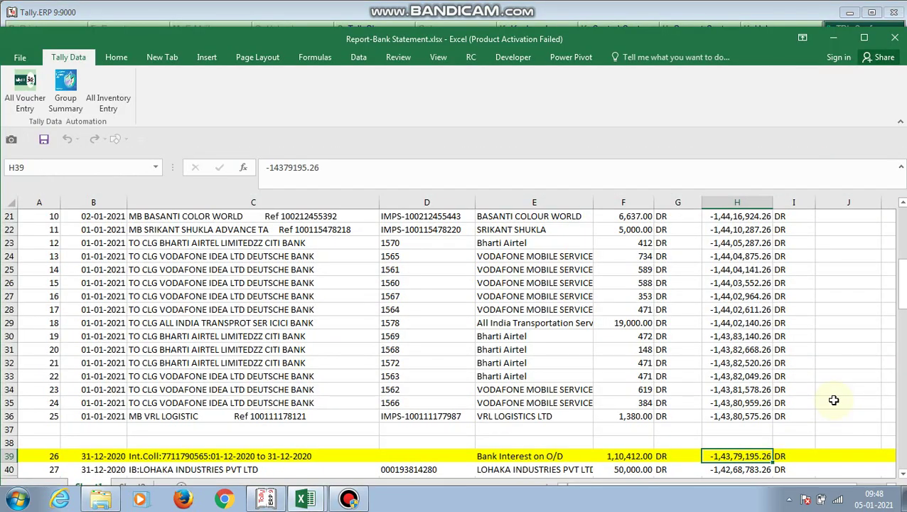
{"action": "key", "text": "alt+Tab"}
{"action": "key", "text": "Return"}
{"action": "key", "text": "Return"}
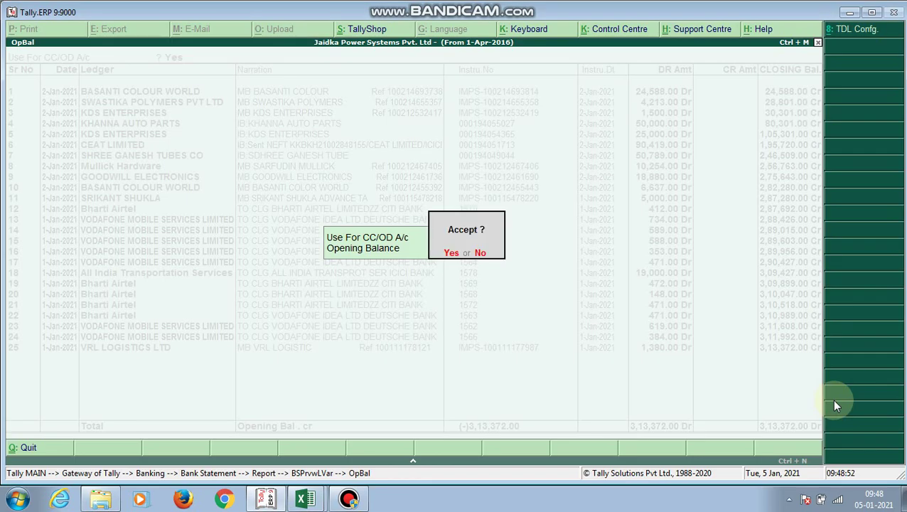
{"action": "key", "text": "Return"}
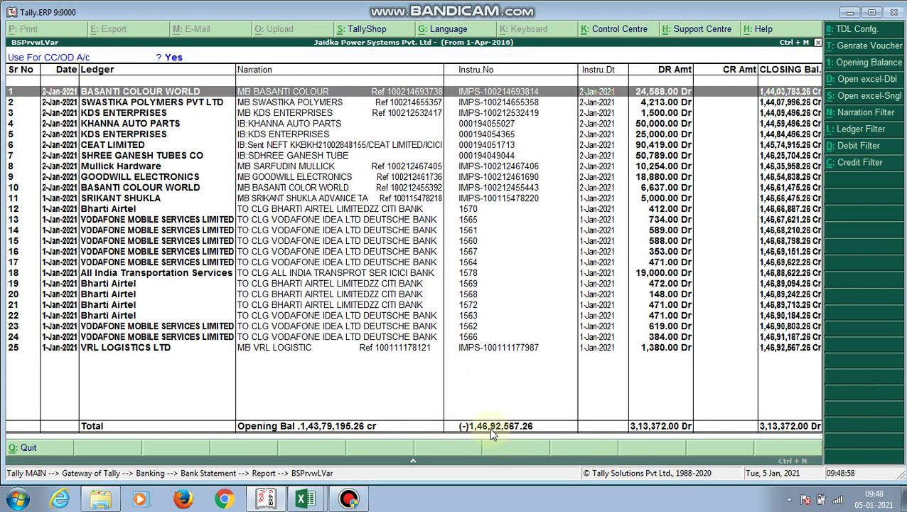
Switch to Report-Bank Statement.xlsx and check the balance of the first BASANTI COLOUR WORLD row dated 02-01-2021.
{"action": "left_click", "coordinate": [315, 499]}
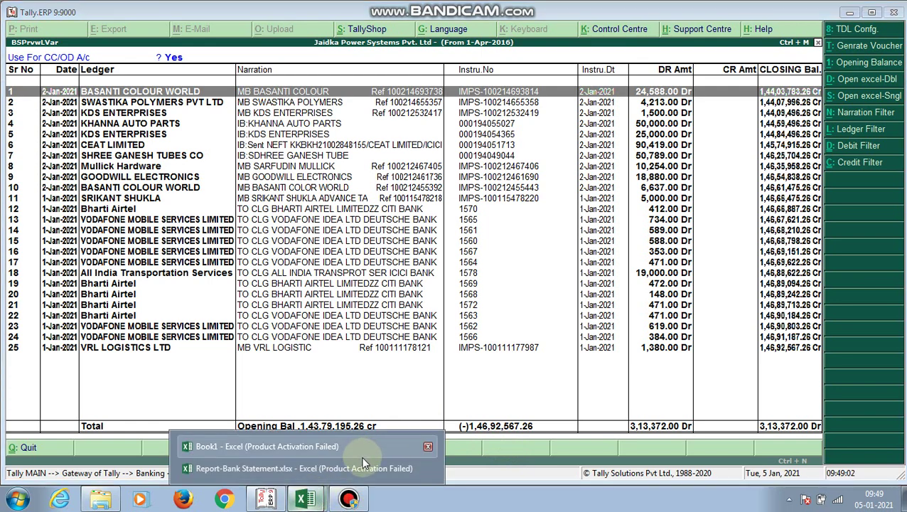
{"action": "left_click", "coordinate": [361, 464]}
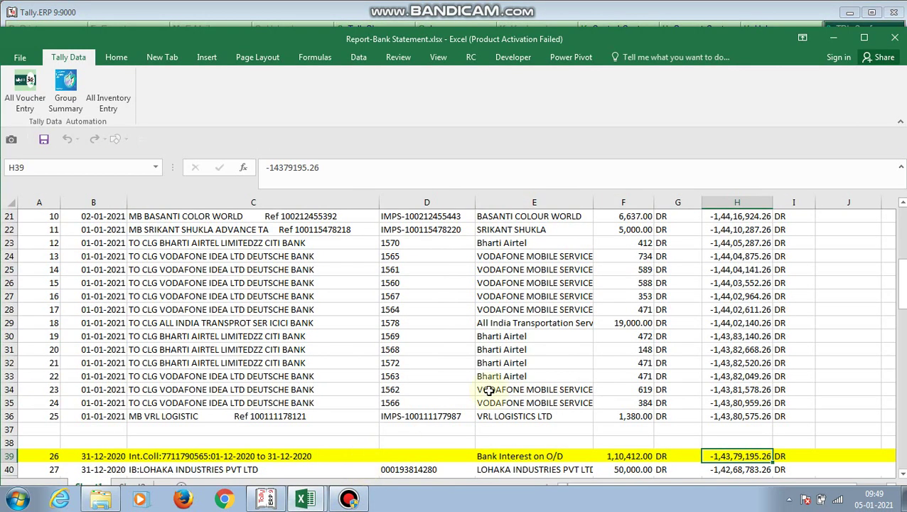
{"action": "key", "text": "Up"}
{"action": "key", "text": "Up"}
{"action": "key", "text": "Up"}
{"action": "key", "text": "Up"}
{"action": "key", "text": "Up"}
{"action": "key", "text": "Up"}
{"action": "key", "text": "Up"}
{"action": "key", "text": "Up"}
{"action": "key", "text": "Up"}
{"action": "key", "text": "Up"}
{"action": "key", "text": "Up"}
{"action": "key", "text": "Up"}
{"action": "key", "text": "Up"}
{"action": "key", "text": "Up"}
{"action": "key", "text": "Up"}
{"action": "key", "text": "Up"}
{"action": "key", "text": "Up"}
{"action": "key", "text": "Up"}
{"action": "key", "text": "Up"}
{"action": "key", "text": "Up"}
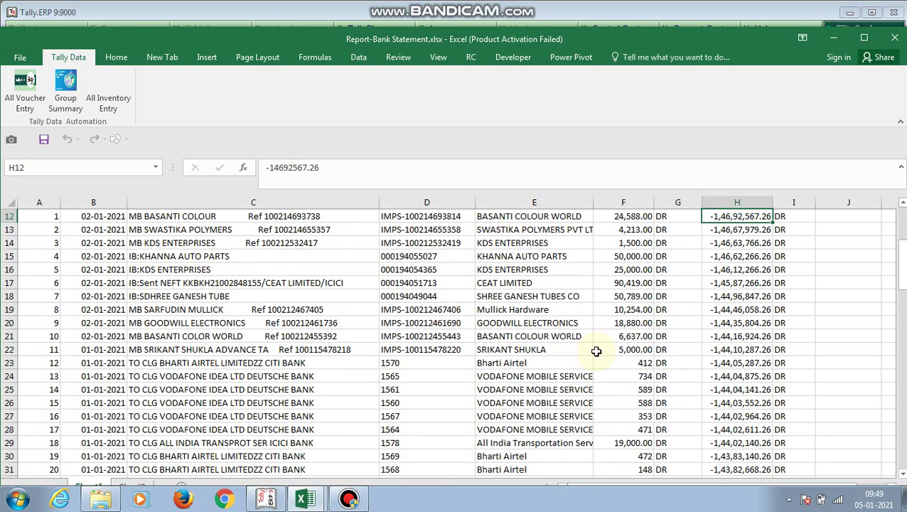
{"action": "key", "text": "Up"}
{"action": "key", "text": "Up"}
{"action": "key", "text": "Up"}
{"action": "key", "text": "Up"}
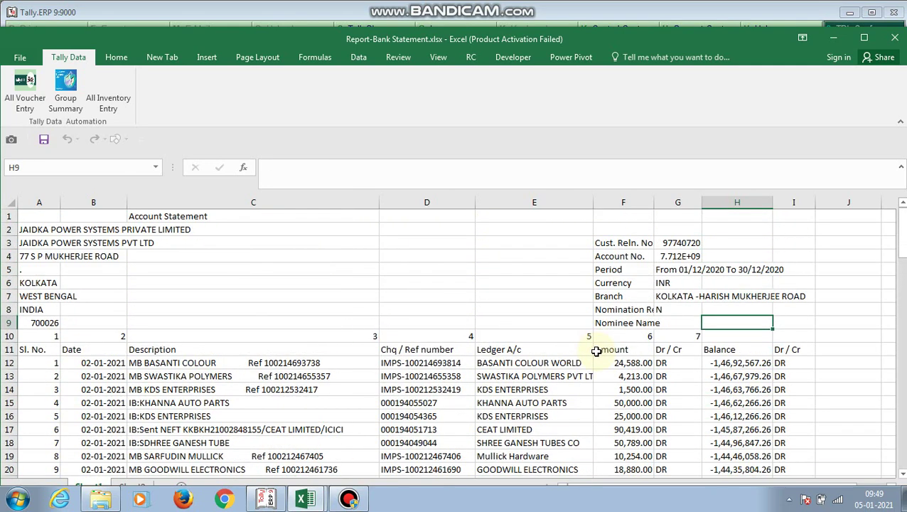
{"action": "key", "text": "Down"}
{"action": "key", "text": "Down"}
{"action": "key", "text": "Down"}
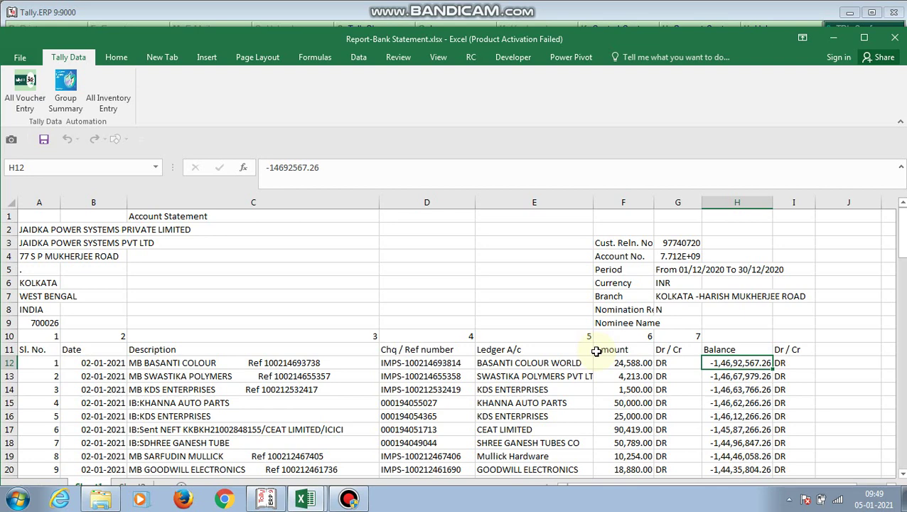
Switch back to Tally.ERP 9, generate the vouchers from the previewed bank statement and confirm the import.
{"action": "key", "text": "alt+Tab"}
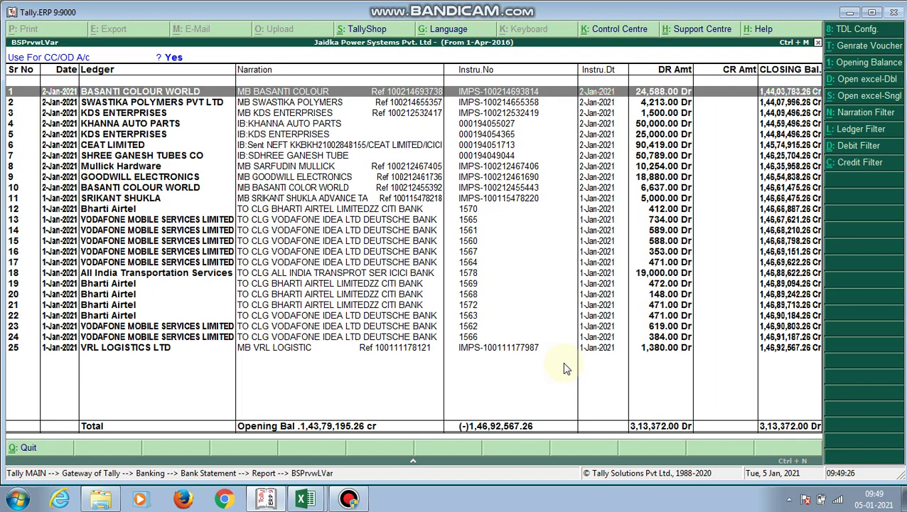
{"action": "left_click", "coordinate": [868, 47]}
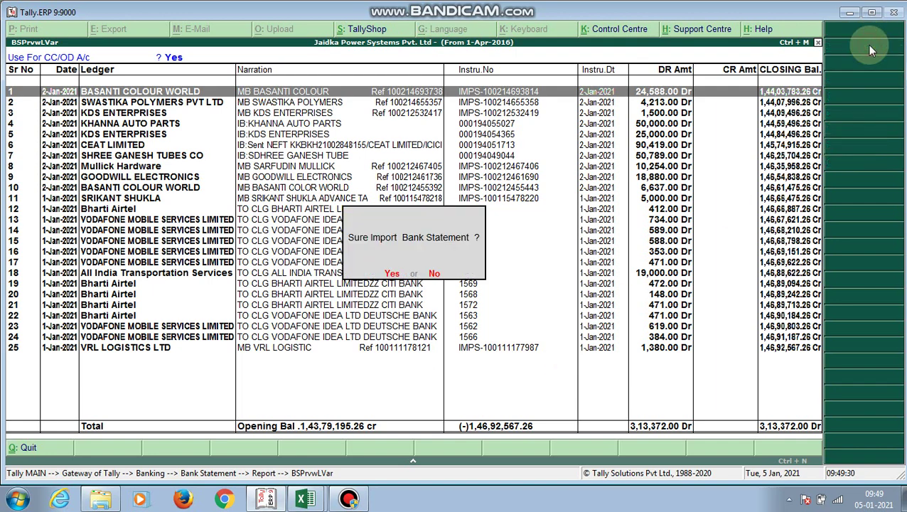
{"action": "key", "text": "Return"}
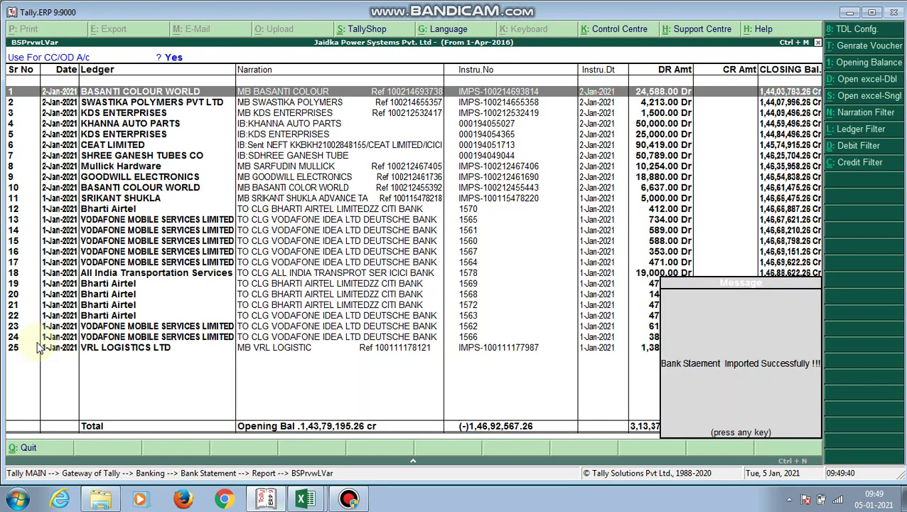
{"action": "key", "text": "Return"}
Leave the statement preview and Banking, and open the Cash/Bank Book(s) summary from the Account Books display.
{"action": "key", "text": "Escape"}
{"action": "key", "text": "Escape"}
{"action": "key", "text": "Escape"}
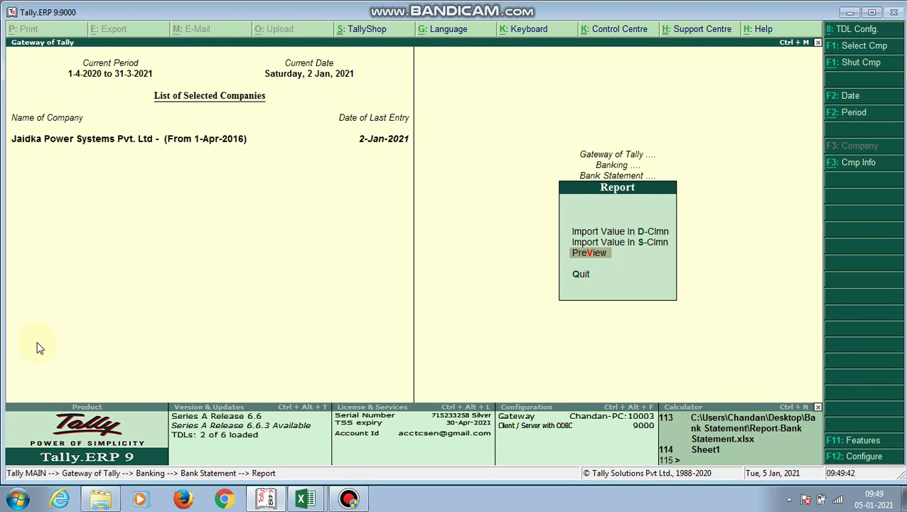
{"action": "key", "text": "Down"}
{"action": "key", "text": "Down"}
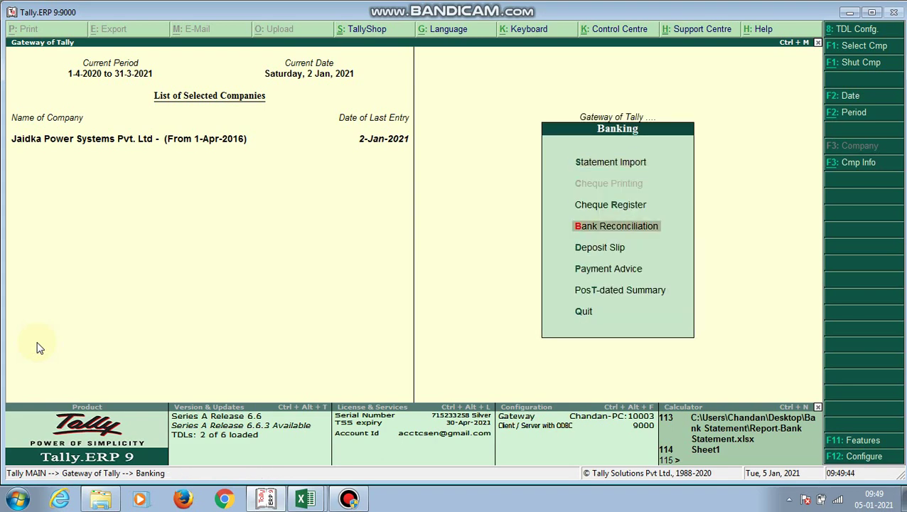
{"action": "key", "text": "Escape"}
{"action": "key", "text": "Down"}
{"action": "key", "text": "Down"}
{"action": "key", "text": "Down"}
{"action": "key", "text": "Down"}
{"action": "key", "text": "Down"}
{"action": "key", "text": "Down"}
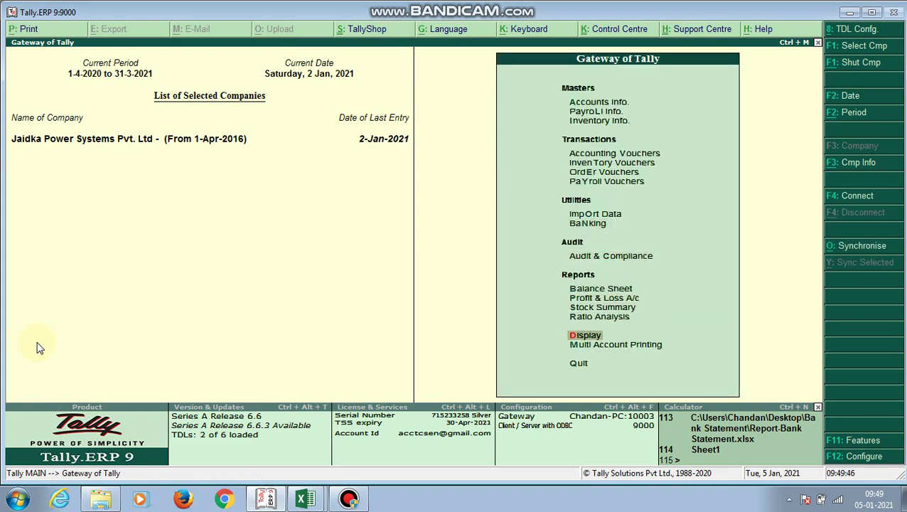
{"action": "key", "text": "Return"}
{"action": "key", "text": "Down"}
{"action": "key", "text": "Down"}
{"action": "key", "text": "Down"}
{"action": "key", "text": "Up"}
{"action": "key", "text": "Return"}
{"action": "key", "text": "Down"}
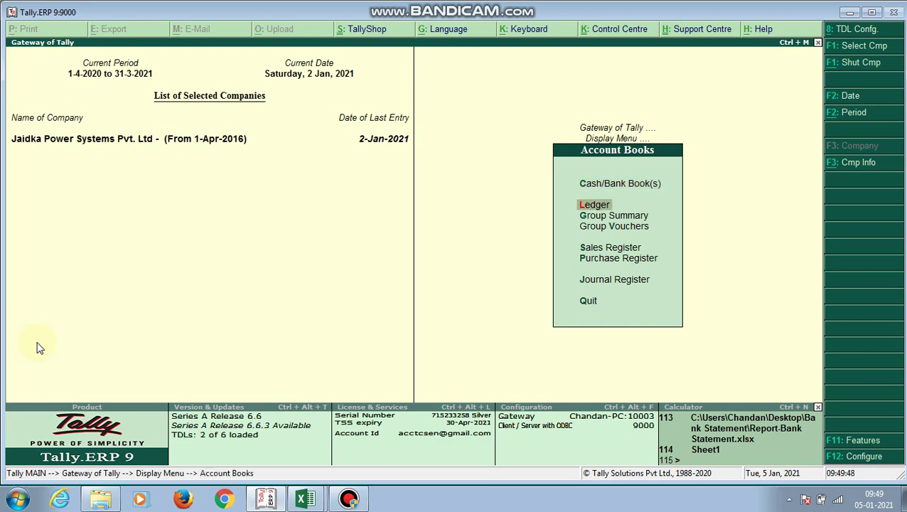
{"action": "key", "text": "Up"}
{"action": "key", "text": "Return"}
Open the monthly summary of the Kotak Mahindra Bank ledger from the Bank OD A/c group.
{"action": "key", "text": "Down"}
{"action": "key", "text": "Down"}
{"action": "key", "text": "Down"}
{"action": "key", "text": "Down"}
{"action": "key", "text": "Down"}
{"action": "key", "text": "Down"}
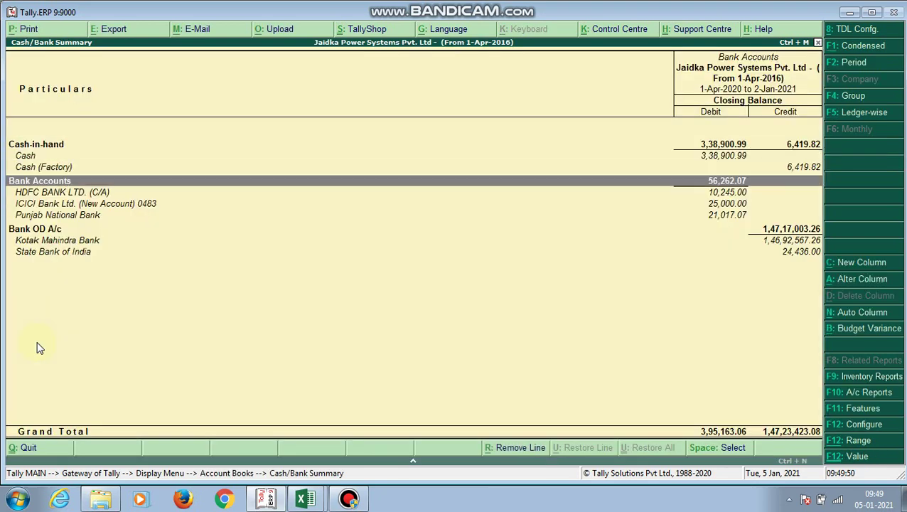
{"action": "key", "text": "Down"}
{"action": "key", "text": "Down"}
{"action": "key", "text": "Return"}
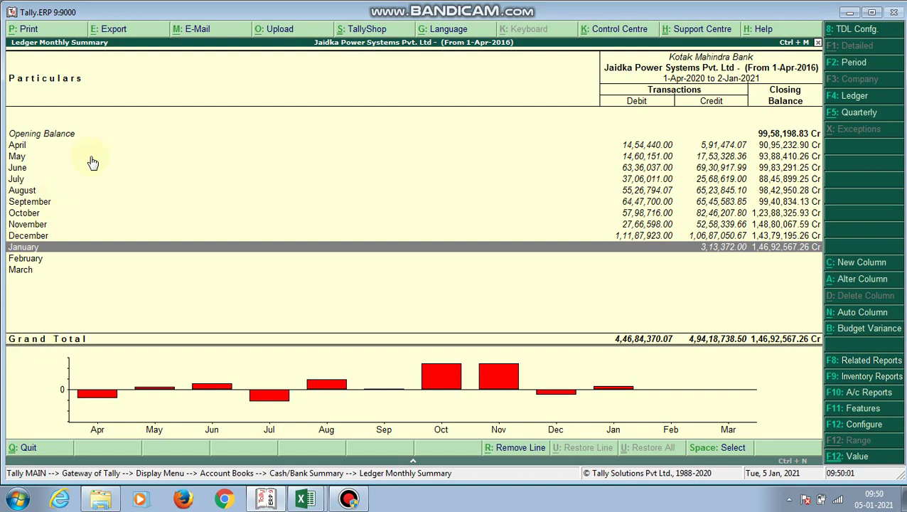
Review the ledger's January vouchers, compare the closing balance with the first Excel statement row, and return to the monthly summary.
{"action": "double_click", "coordinate": [568, 246]}
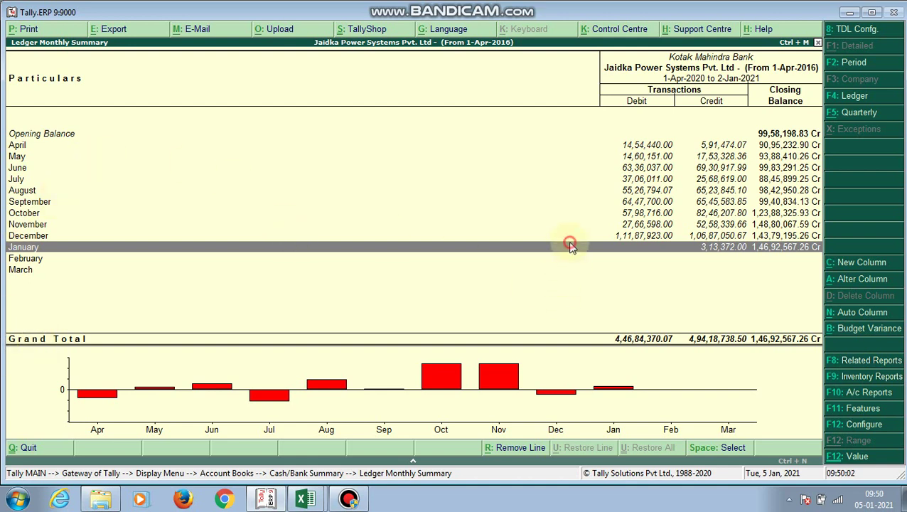
{"action": "scroll", "coordinate": [572, 245], "scroll_direction": "down", "scroll_amount": 8}
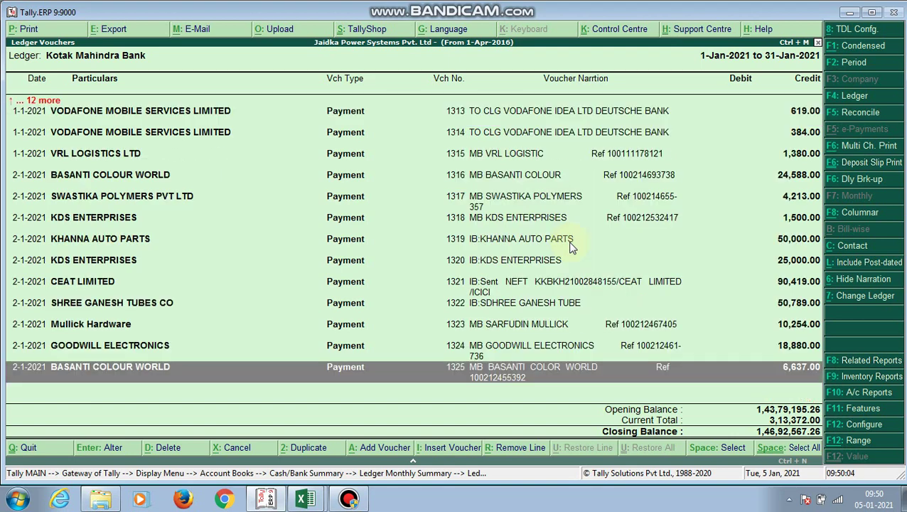
{"action": "scroll", "coordinate": [572, 245], "scroll_direction": "up", "scroll_amount": 2}
{"action": "scroll", "coordinate": [572, 245], "scroll_direction": "down", "scroll_amount": 2}
{"action": "key", "text": "alt+Tab"}
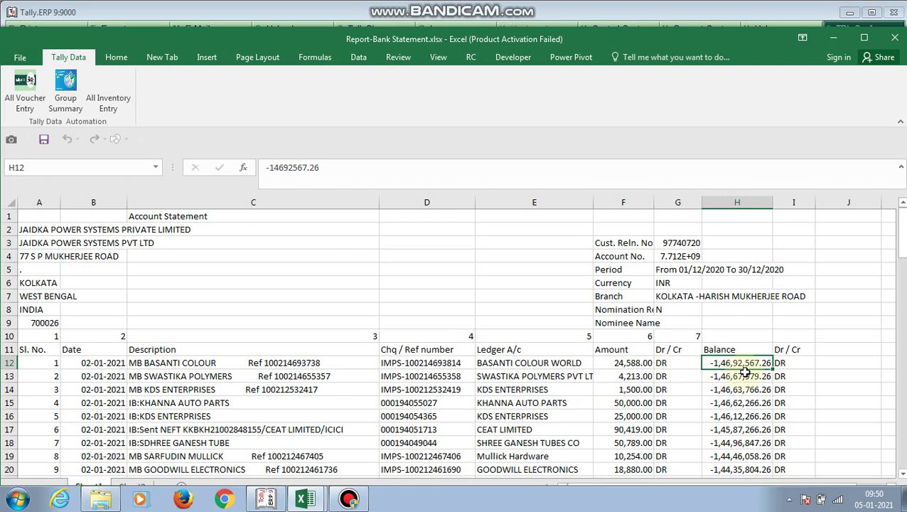
{"action": "key", "text": "alt+Tab"}
{"action": "key", "text": "Escape"}
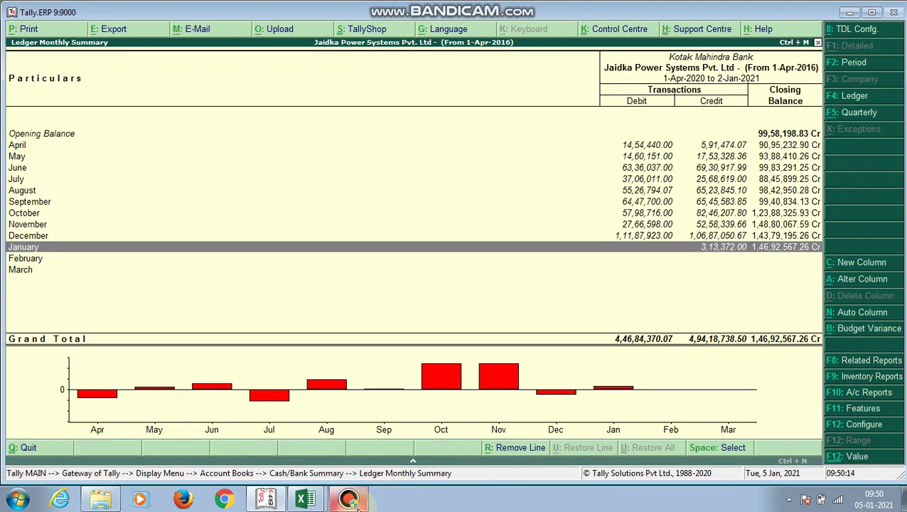
{"action": "mouse_move", "coordinate": [355, 501]}
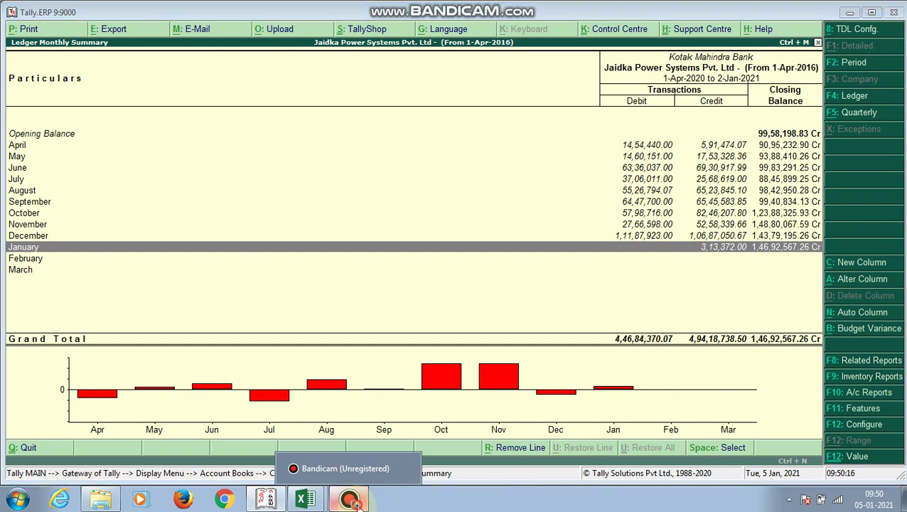
{"action": "left_click", "coordinate": [355, 500]}
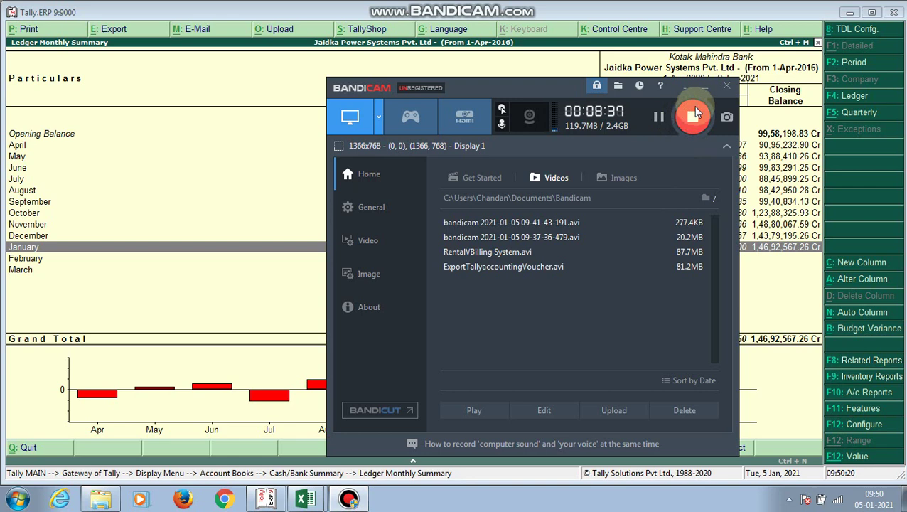
{"action": "left_click", "coordinate": [705, 88]}
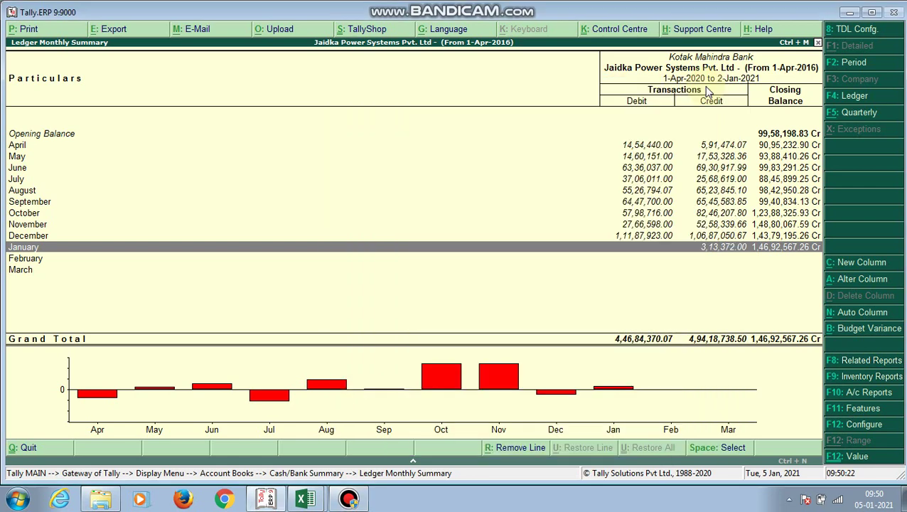